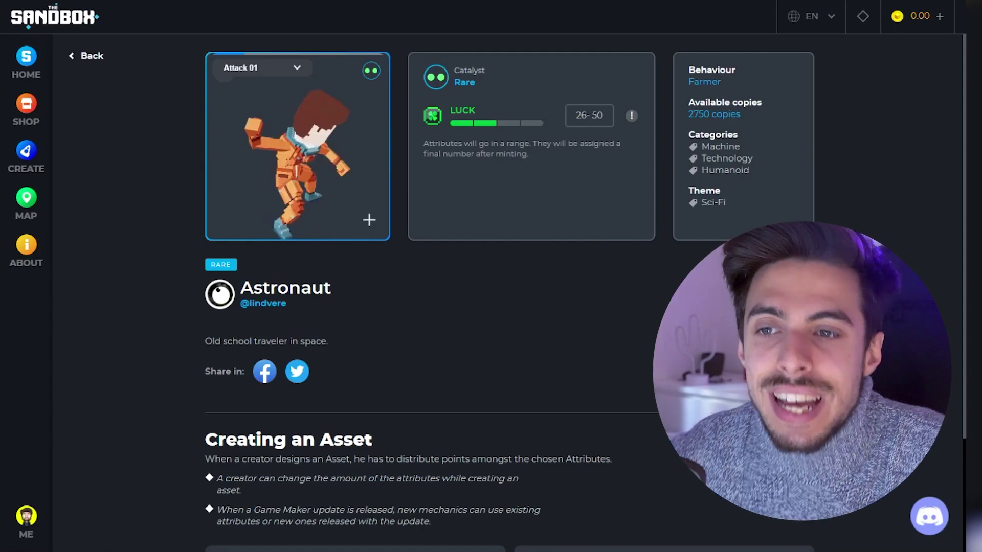
Open The Sandbox site's creation section and read through the Game Maker page down to Play-to-Earn
left_click(19, 158)
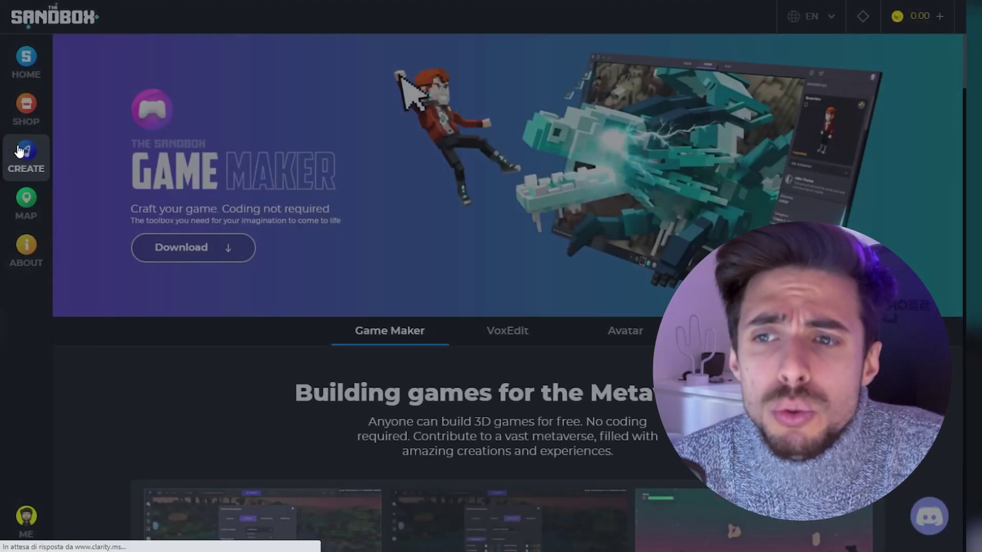
scroll(418, 274, "down", 12)
scroll(417, 273, "down", 8)
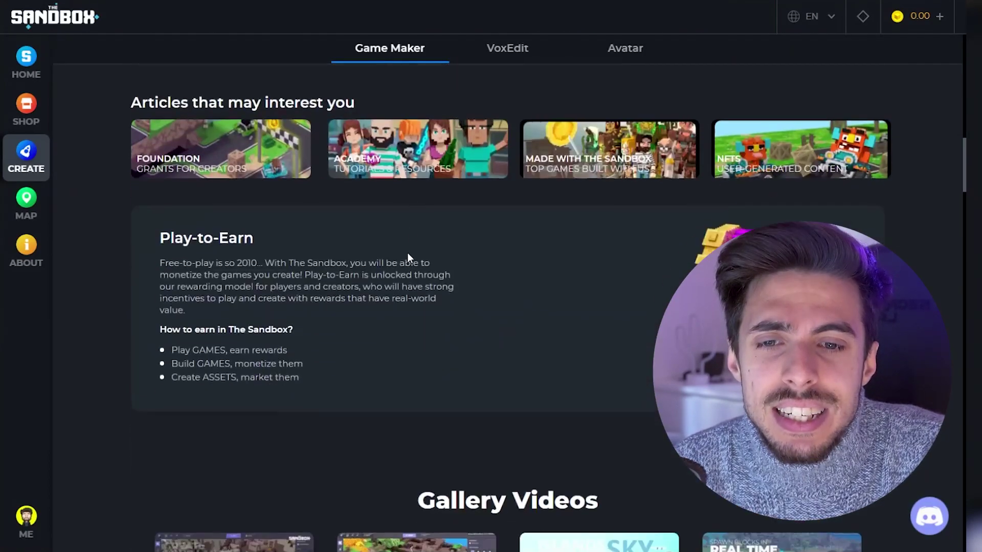
scroll(373, 253, "down", 3)
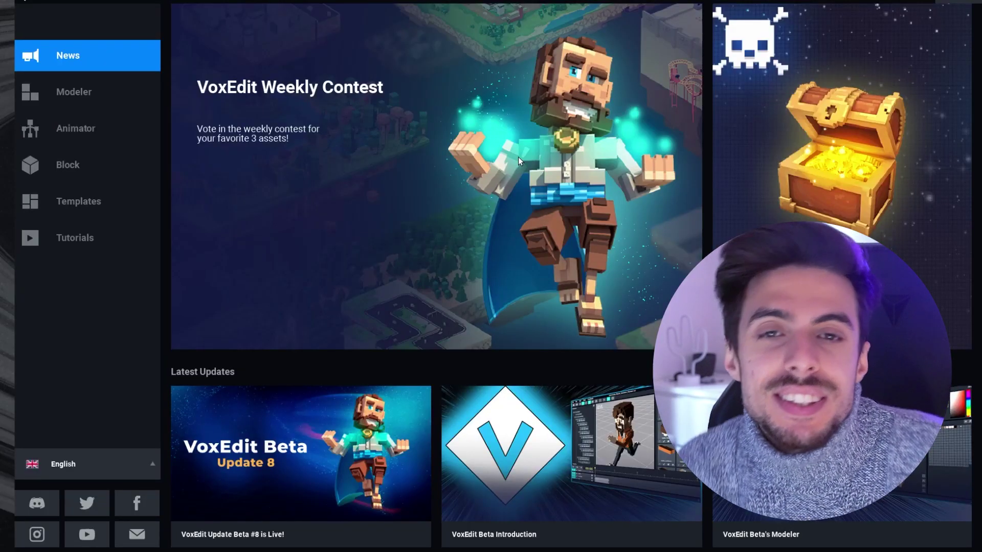
In VoxEdit, look through the Modeler, Animator and Block start sections
left_click(72, 95)
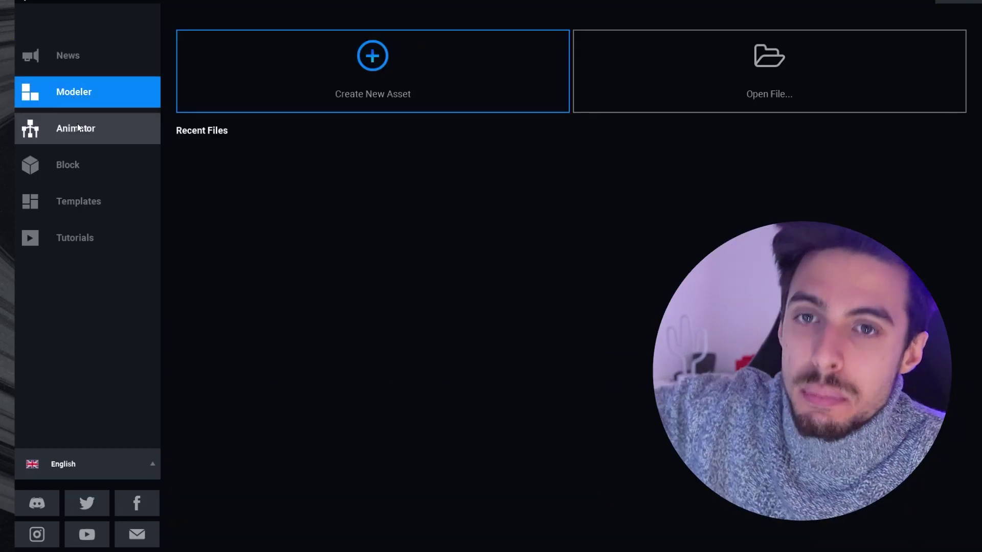
left_click(78, 125)
left_click(90, 159)
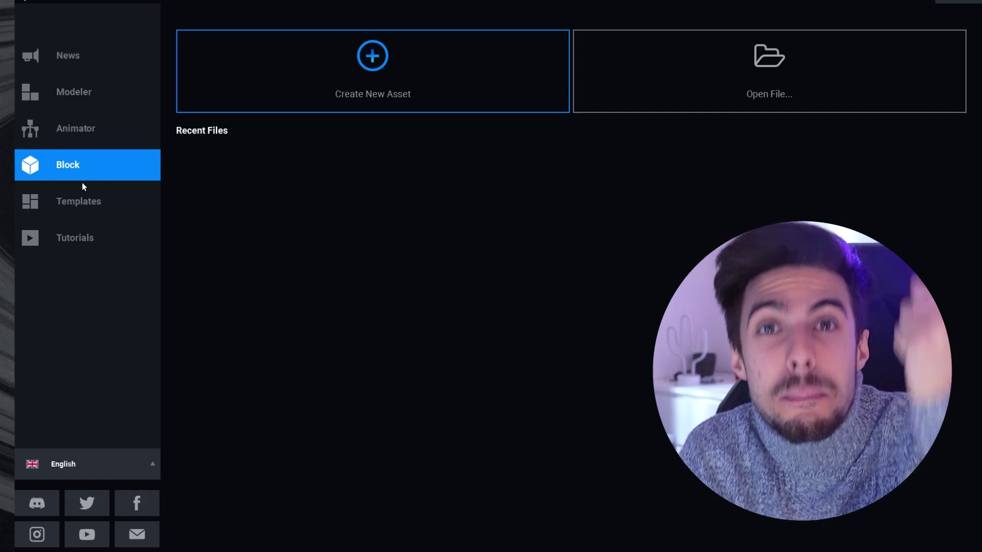
Browse the template gallery and create a project from the full-body Avatar template, named Bozza1
left_click(98, 203)
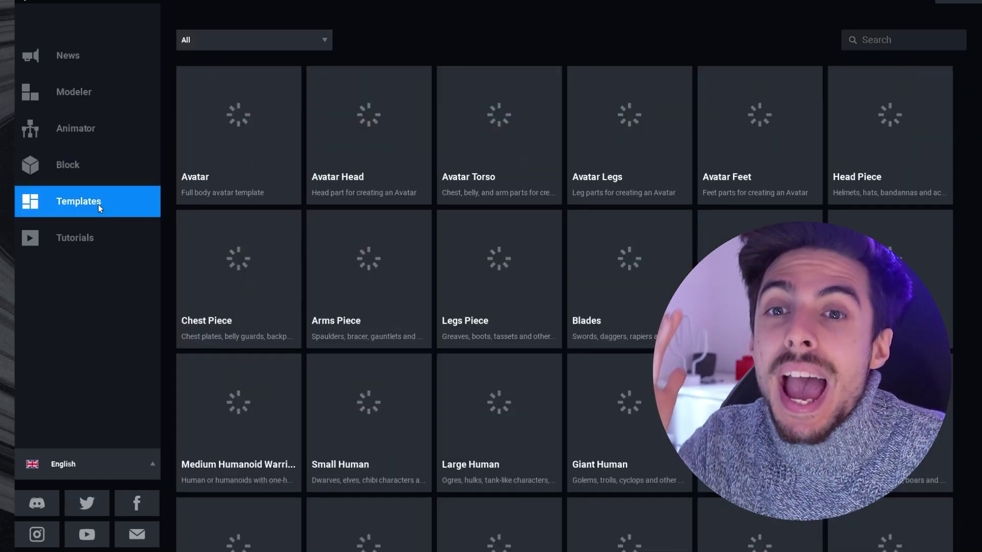
scroll(648, 210, "down", 10)
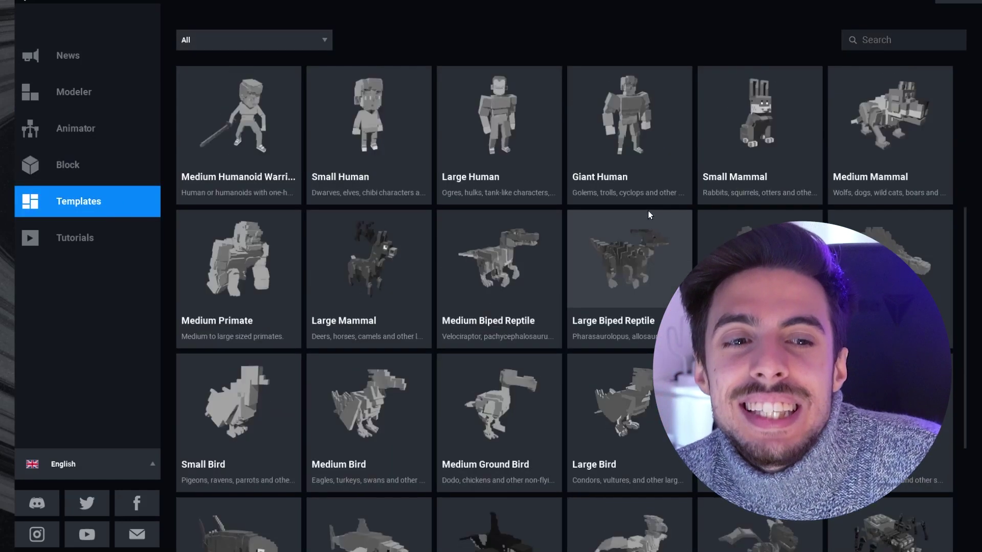
scroll(505, 223, "up", 5)
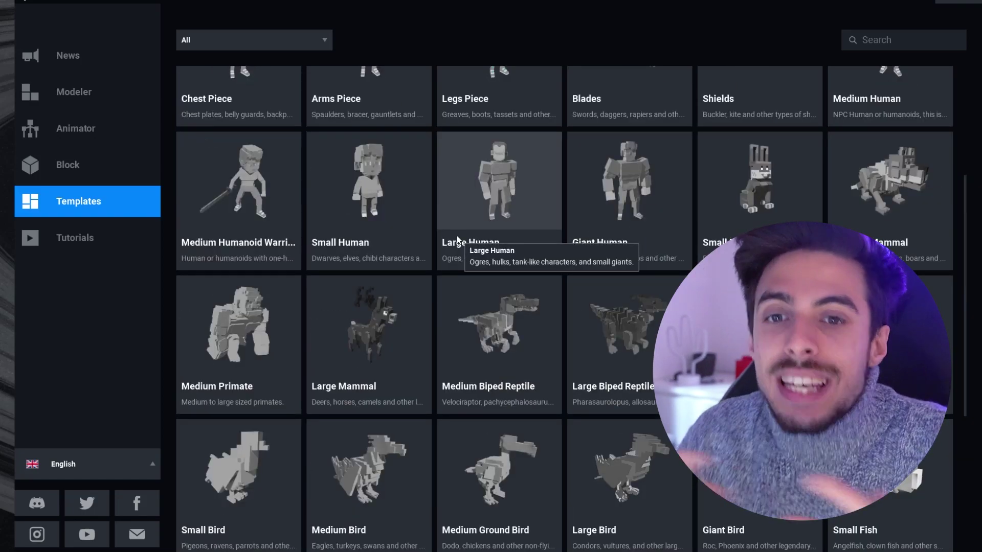
scroll(460, 235, "up", 4)
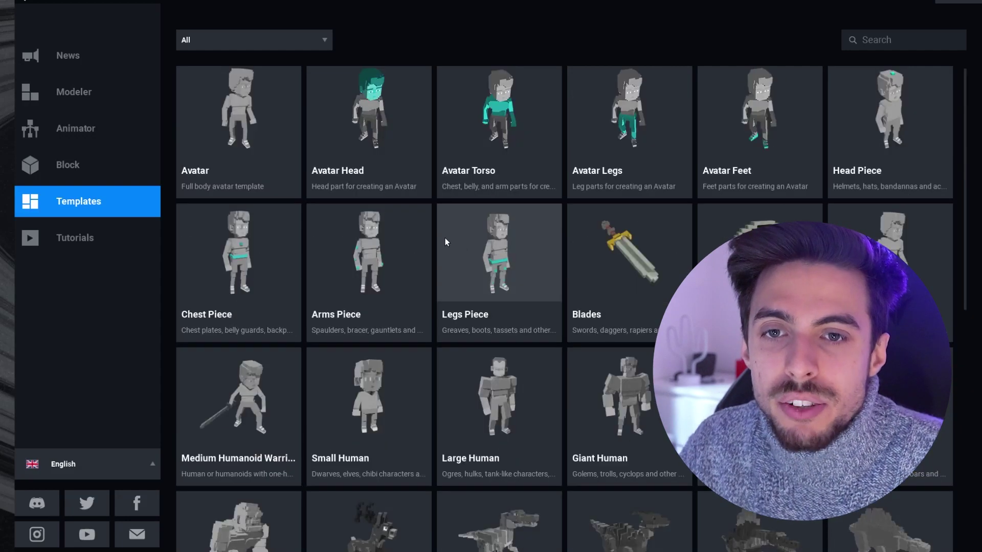
left_click(257, 112)
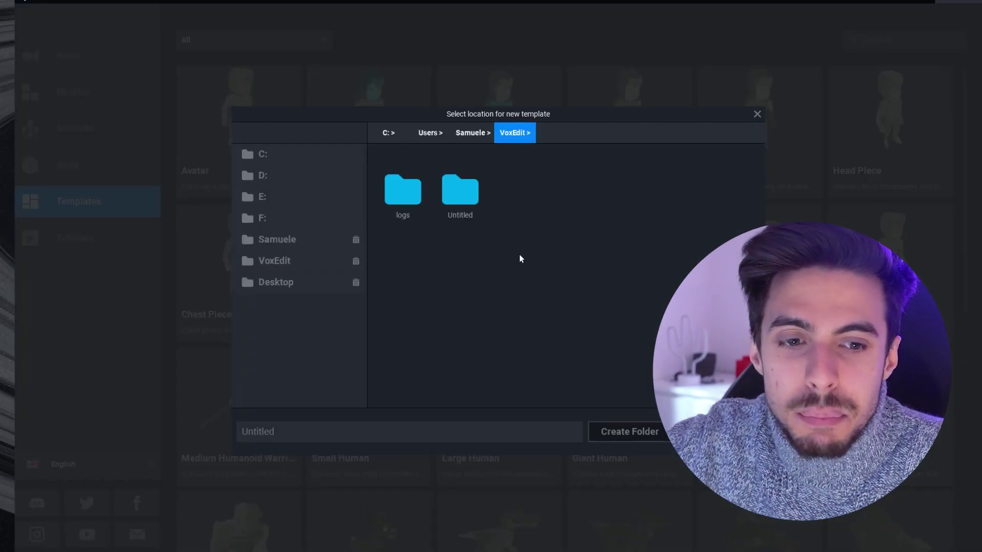
left_click(718, 432)
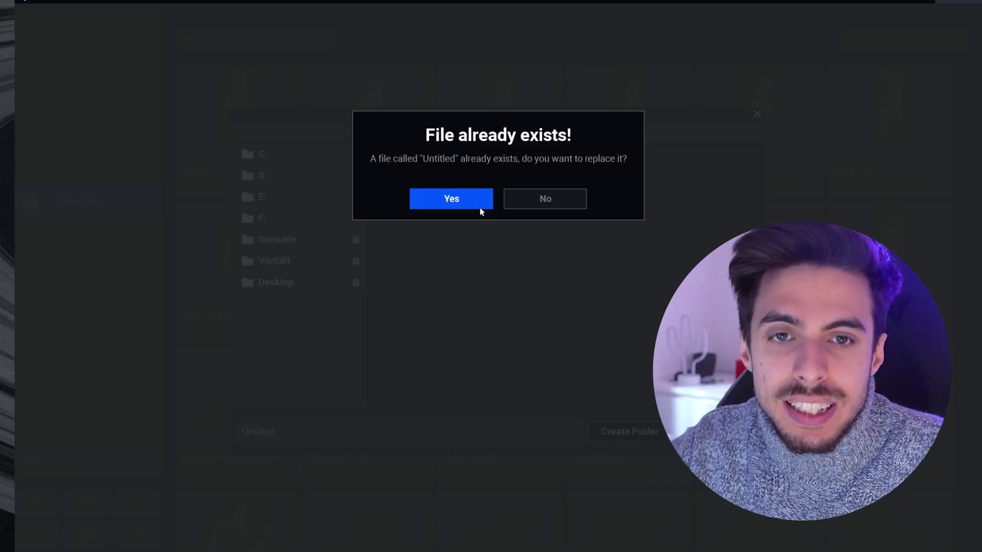
left_click(546, 199)
left_click(305, 432)
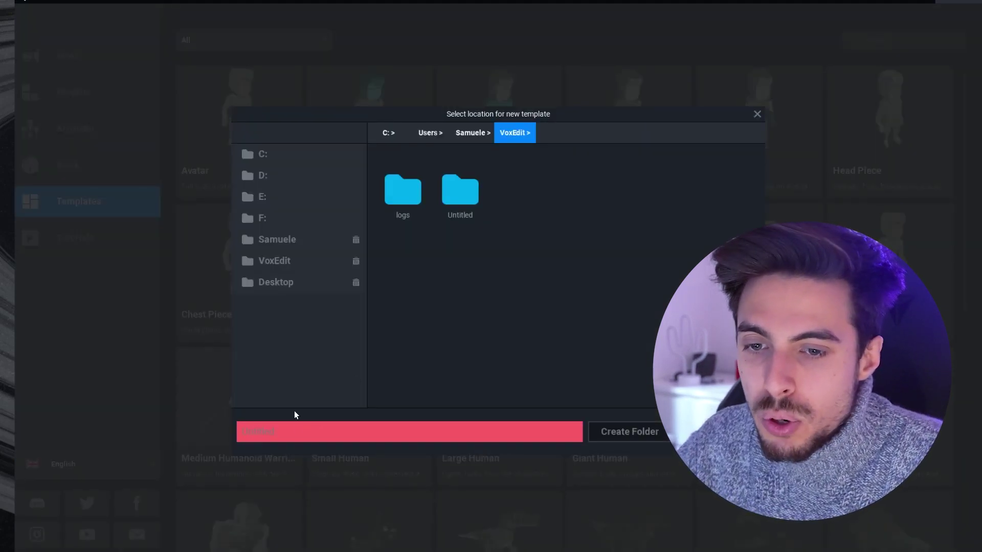
type("Bozza1")
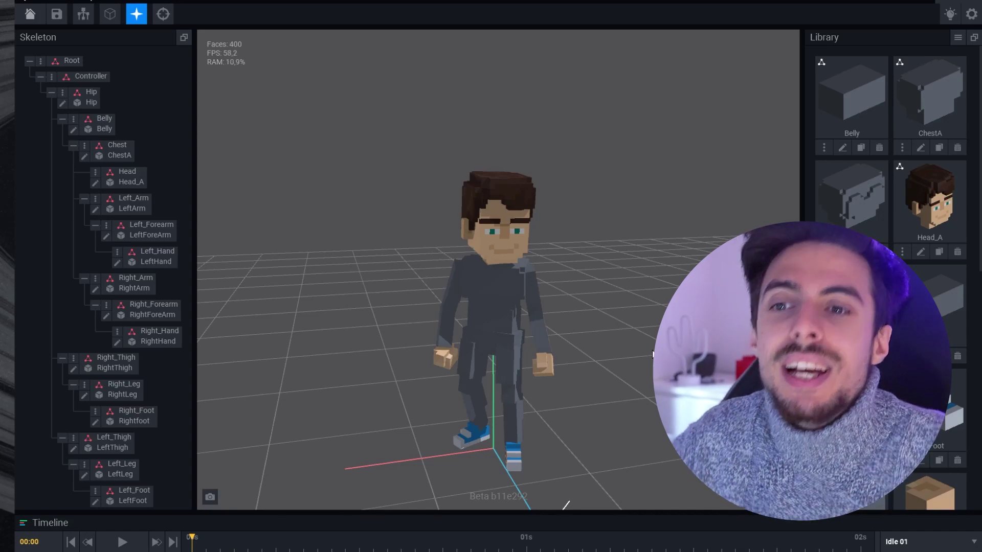
Select the avatar's head and open its Head_A model for voxel editing
left_click(510, 244)
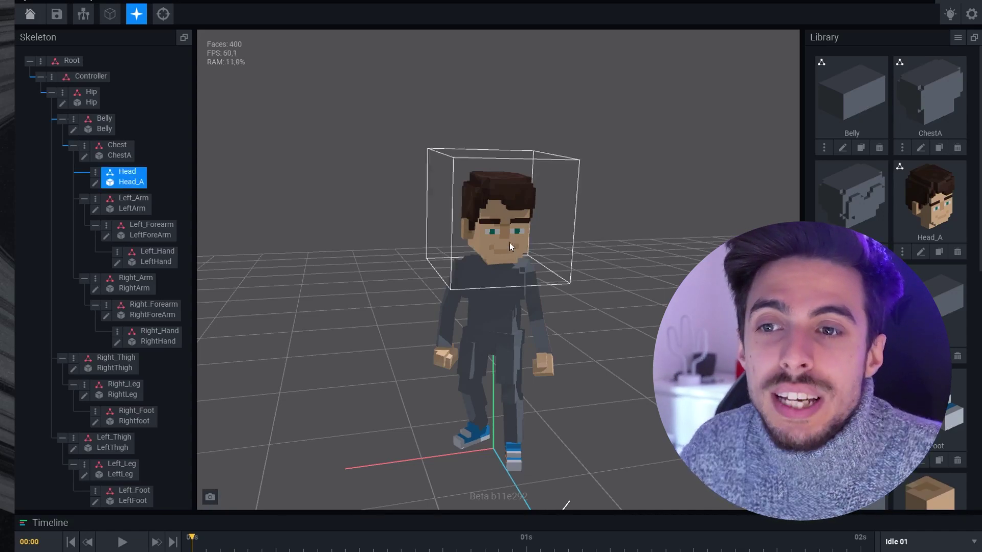
left_click(99, 183)
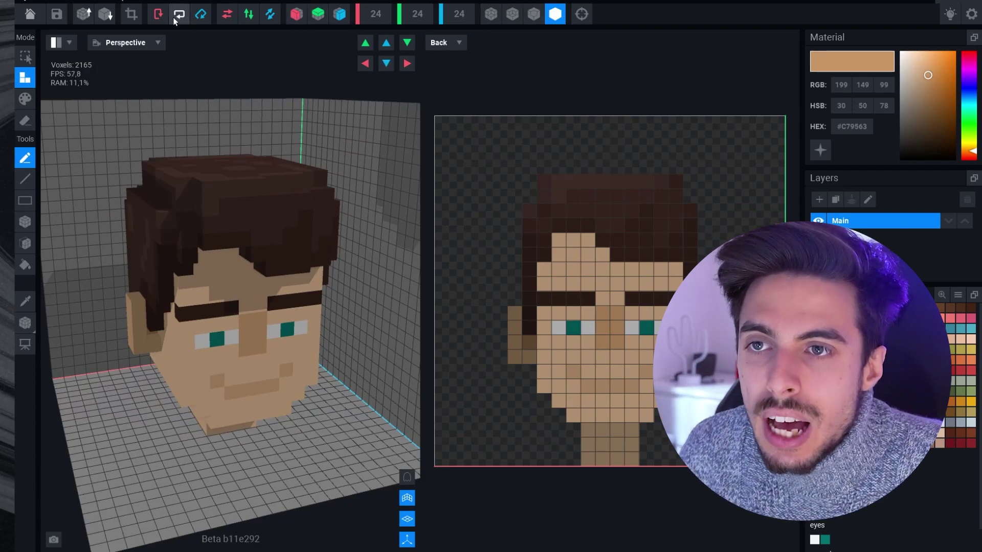
Switch the workspace layout to a single 3D viewport
left_click(57, 44)
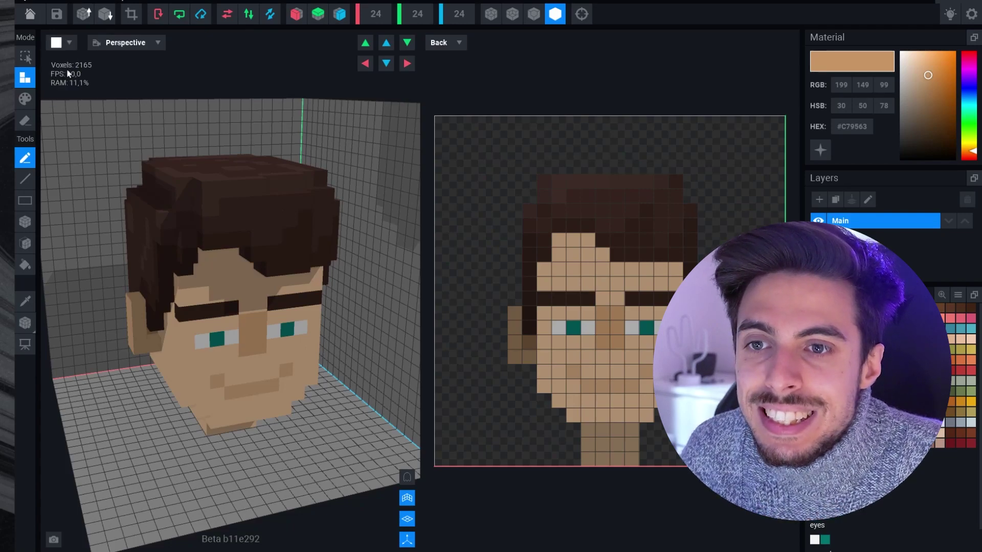
left_click(61, 62)
scroll(504, 290, "down", 3)
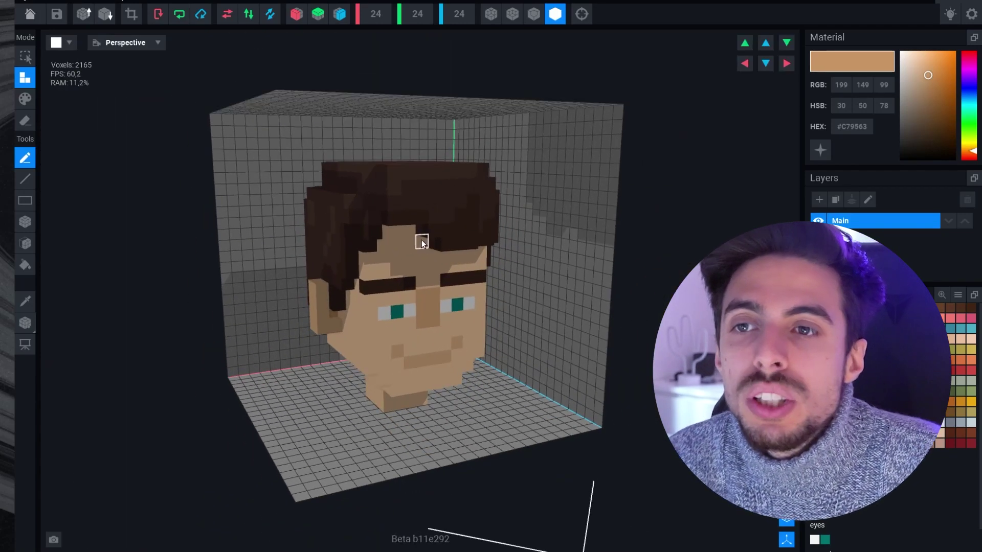
Try another camera projection on the head, orbit around it, and return to Perspective
left_click(125, 42)
left_click(125, 79)
right_click_drag(146, 95, 317, 102)
left_click(131, 44)
left_click(128, 63)
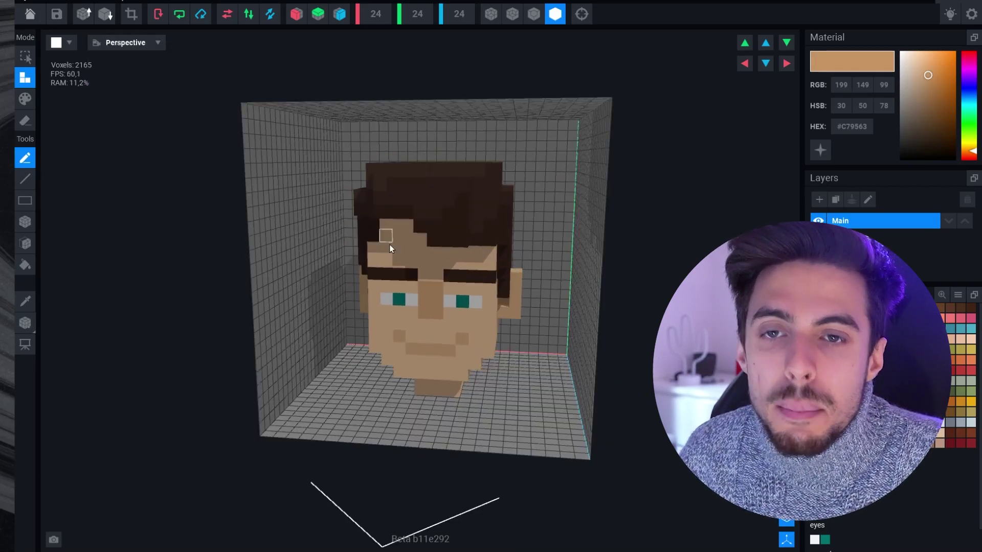
right_click_drag(390, 248, 385, 245)
Restore the split layout with the 3D and 2D views side by side
left_click(62, 43)
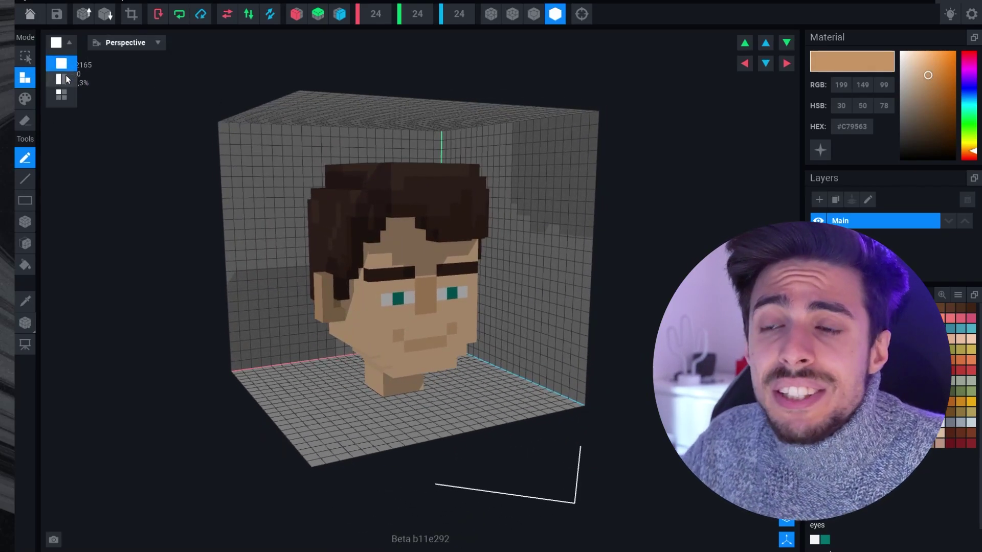
left_click(62, 79)
right_click_drag(297, 219, 274, 230)
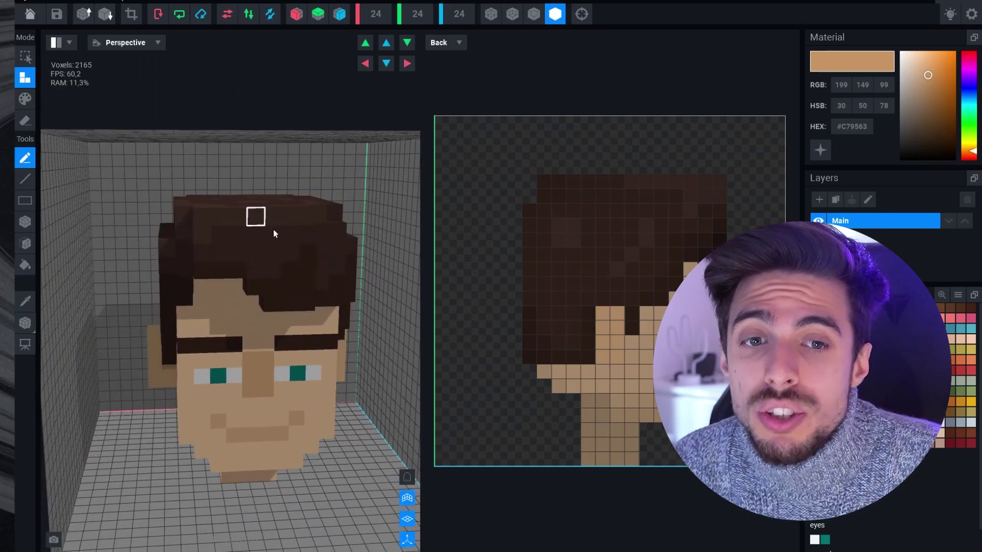
Examine the head in the 2D view from Top, Bottom and Front, ending on the Back view
left_click(453, 45)
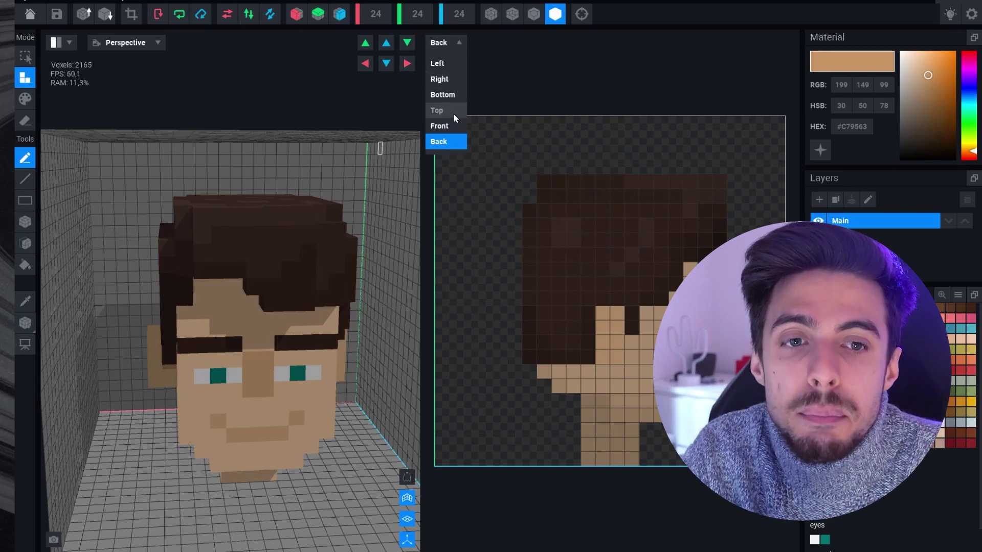
left_click(453, 112)
left_click(445, 44)
left_click(442, 97)
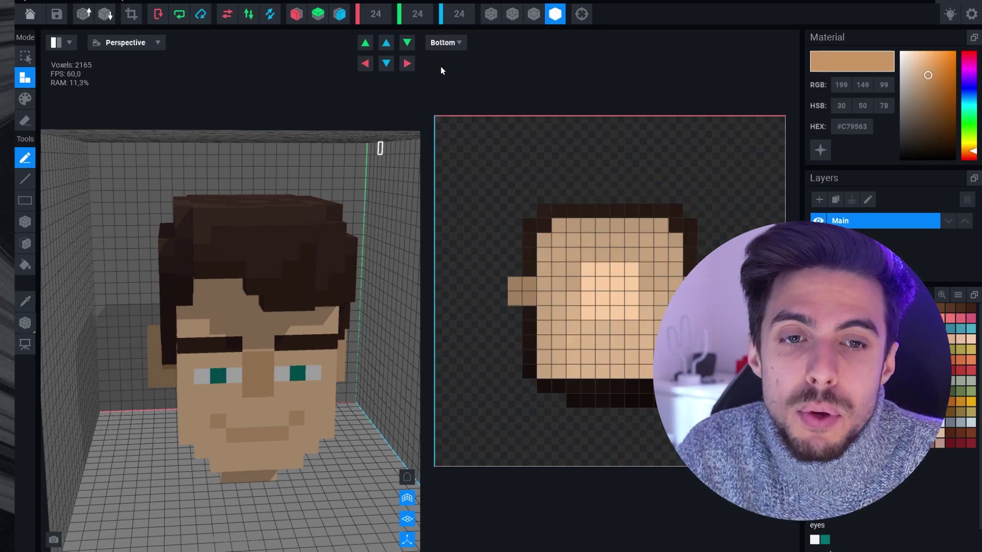
left_click(443, 43)
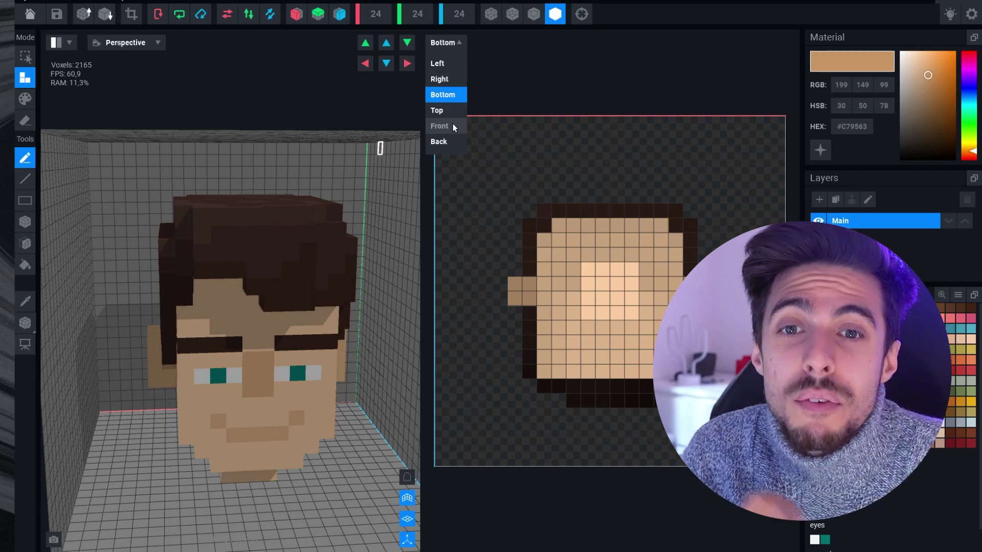
left_click(453, 125)
left_click(447, 46)
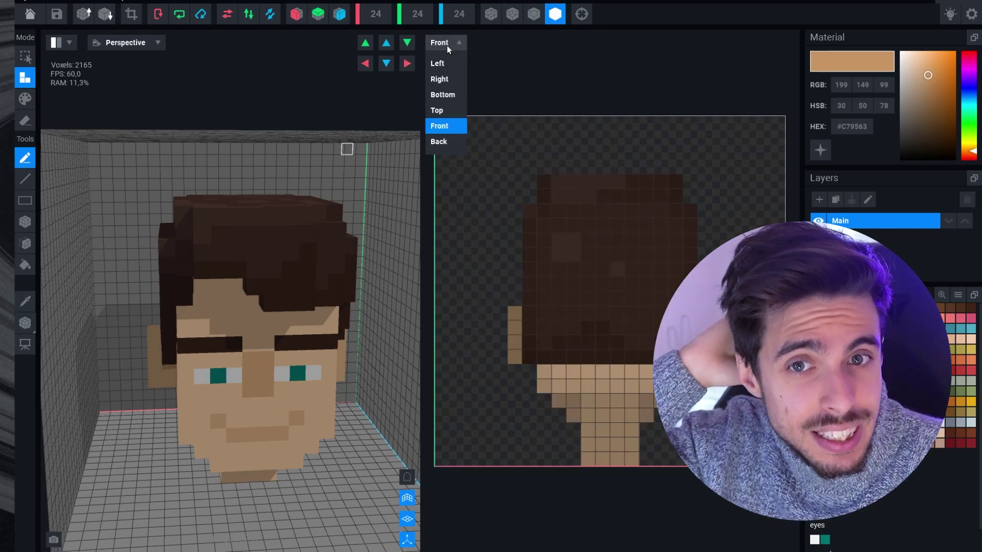
left_click(443, 141)
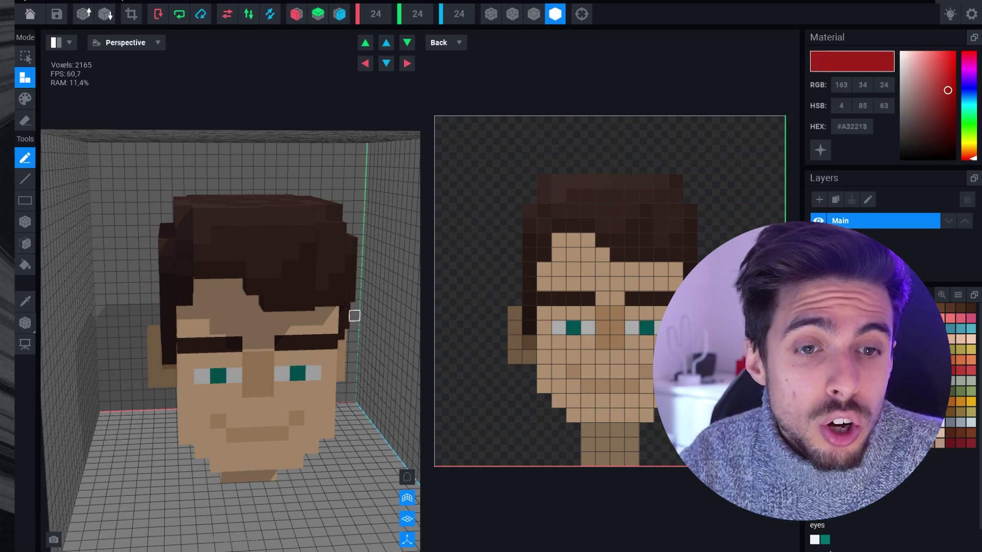
Try adding red #A32218 voxels over both irises, inspect them in 3D, and undo both
left_click(644, 330)
left_click(574, 328)
right_click_drag(394, 377, 335, 362)
key("ctrl+z")
key("ctrl+z")
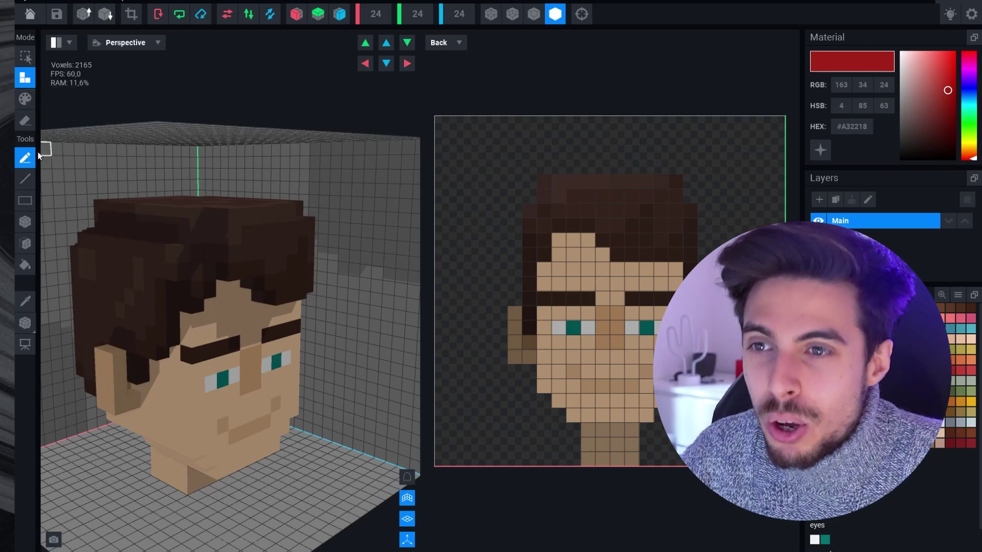
Try recolouring both irises red #A32218 in paint mode, inspect the face, and undo the colour changes
left_click(27, 106)
mouse_move(277, 389)
right_mouse_down()
mouse_move(235, 389)
mouse_move(232, 375)
right_mouse_up()
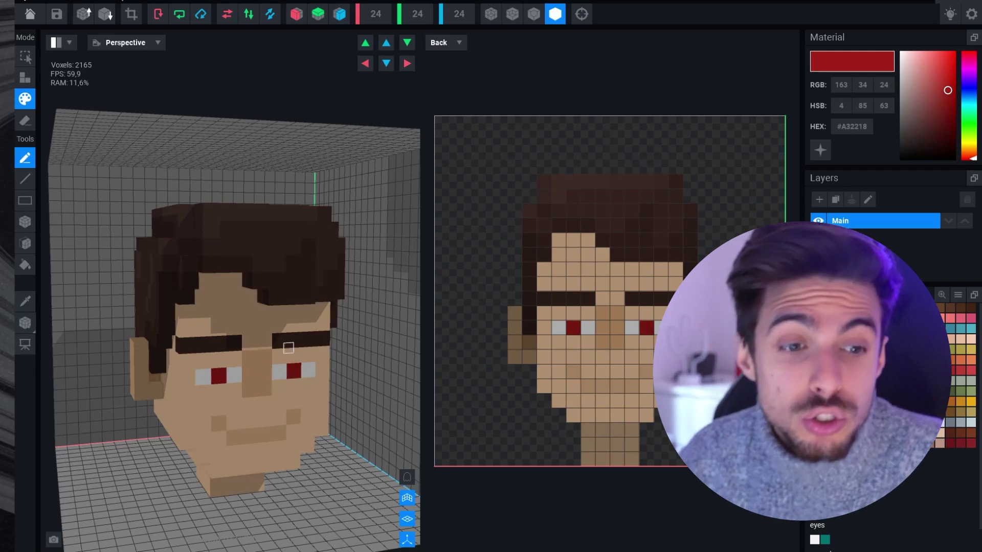
scroll(960, 373, "down", 1)
key("ctrl+z")
key("ctrl+z")
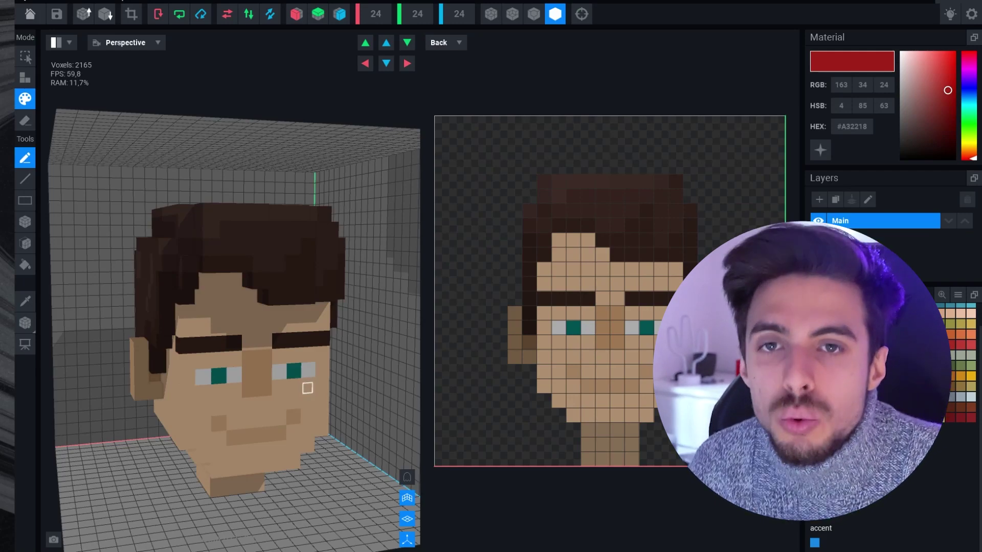
Shift the head's voxels back and forth along the blue axis, returning them to their original position
left_click(386, 64)
left_click(386, 42)
left_click(385, 43)
left_click(385, 62)
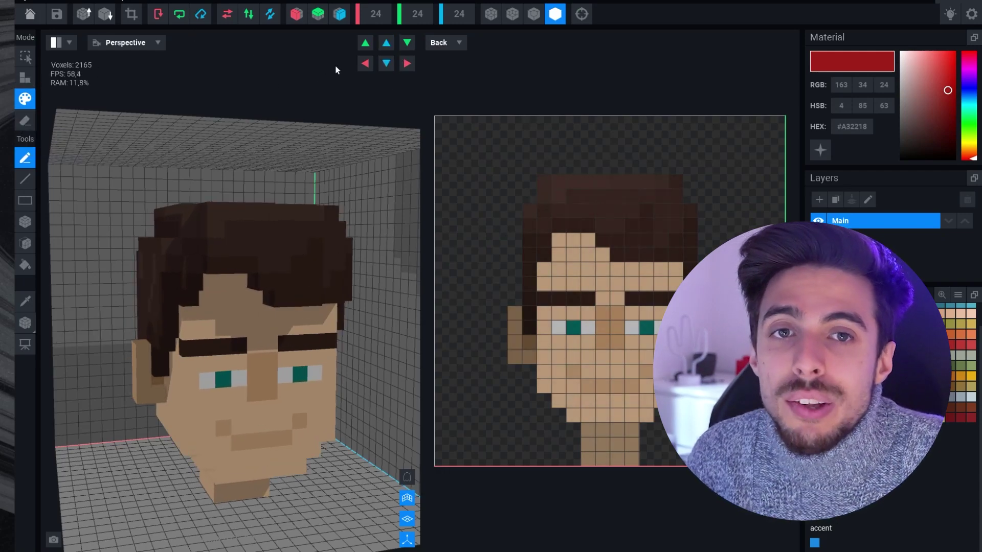
scroll(610, 266, "down", 4)
scroll(385, 254, "up", 1)
scroll(605, 266, "up", 3)
scroll(612, 263, "up", 3)
scroll(612, 264, "down", 4)
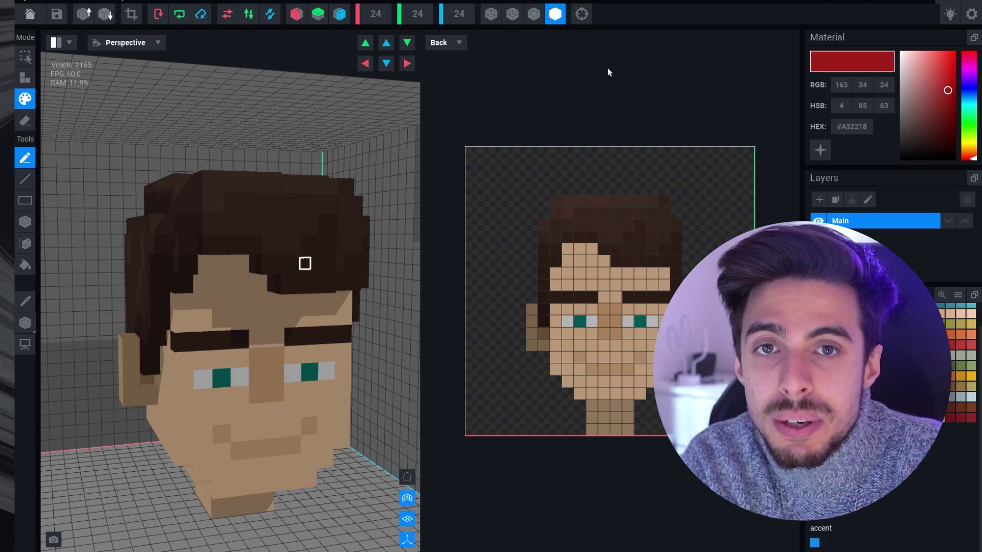
Preview the head in each voxel outline display mode and return to the plain solid display
left_click(512, 14)
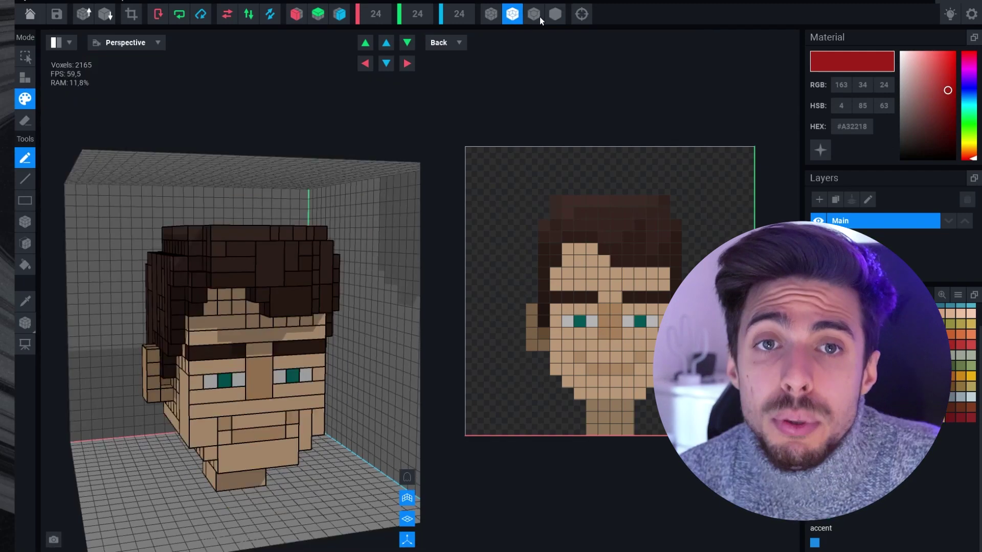
left_click(491, 14)
left_click(512, 14)
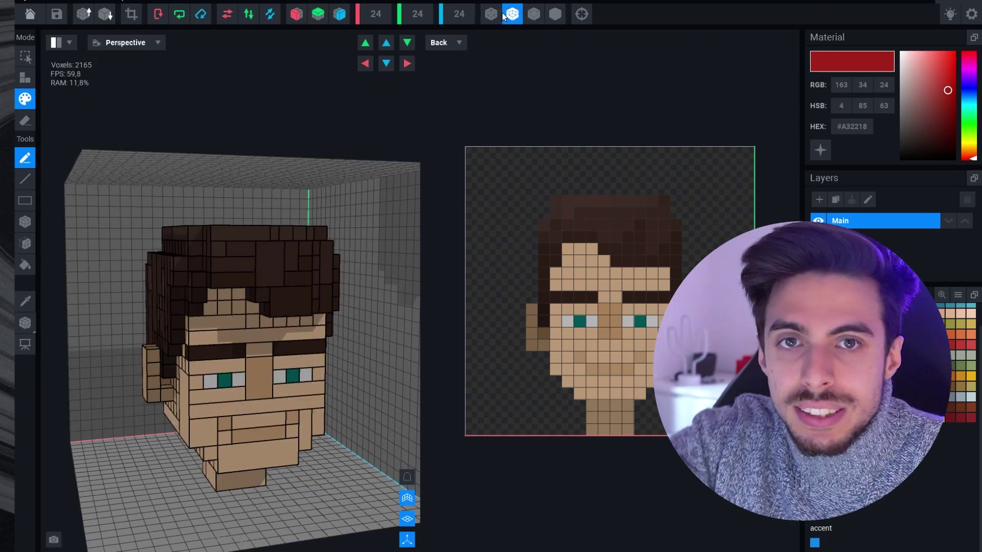
left_click(534, 14)
left_click(555, 13)
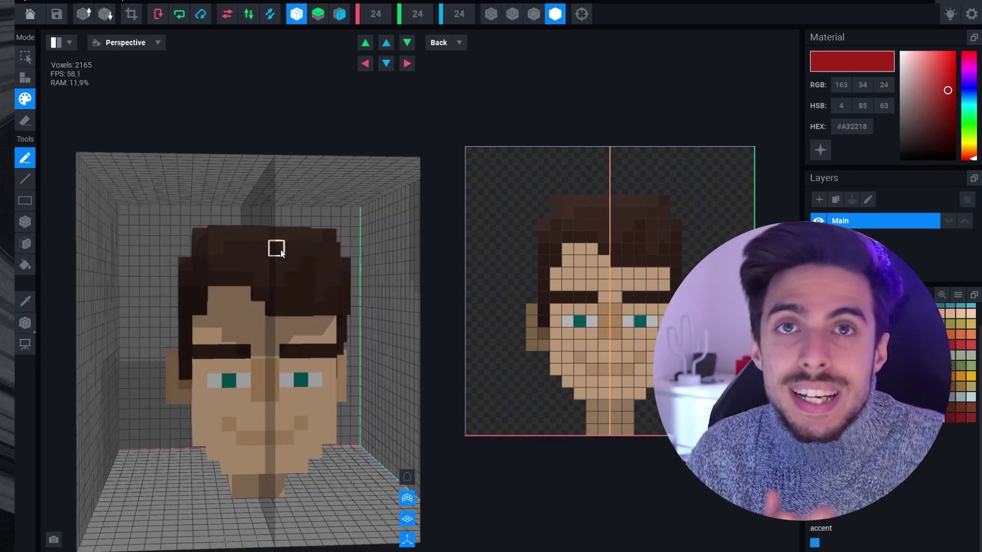
Add a red #A32218 band of voxels across the front of the hair and around the sides of the head
left_click(25, 121)
scroll(213, 358, "up", 3)
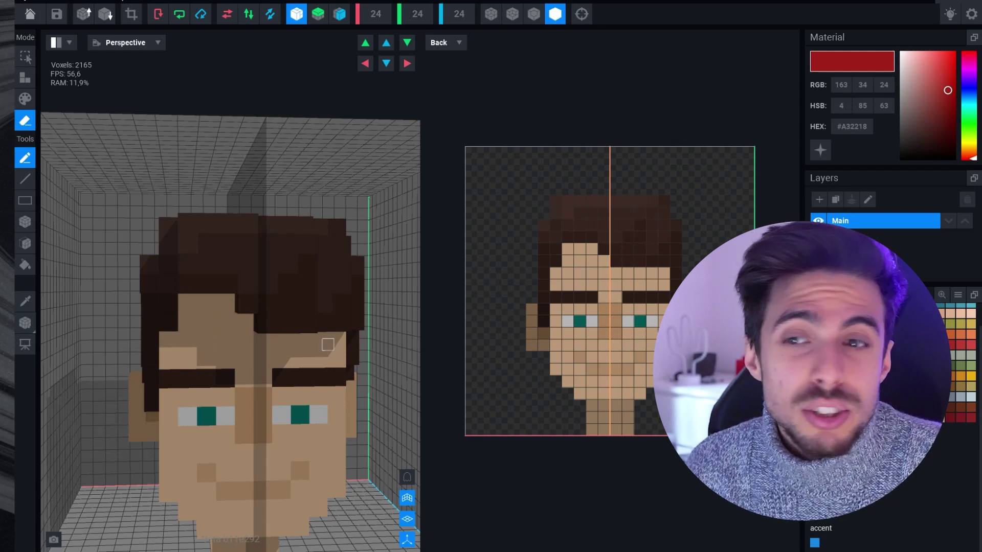
left_click(25, 79)
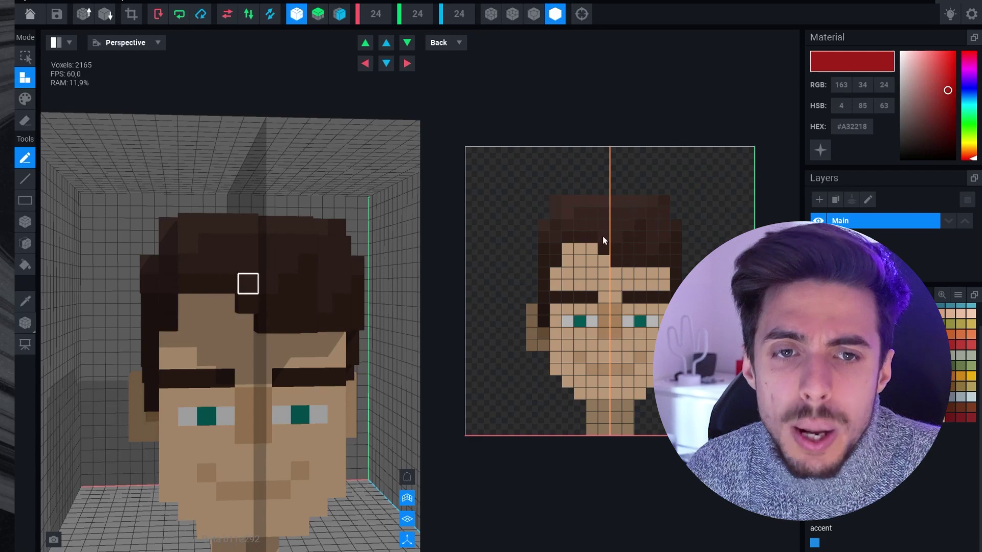
left_click_drag(603, 237, 564, 235)
middle_click_drag(555, 251, 565, 253)
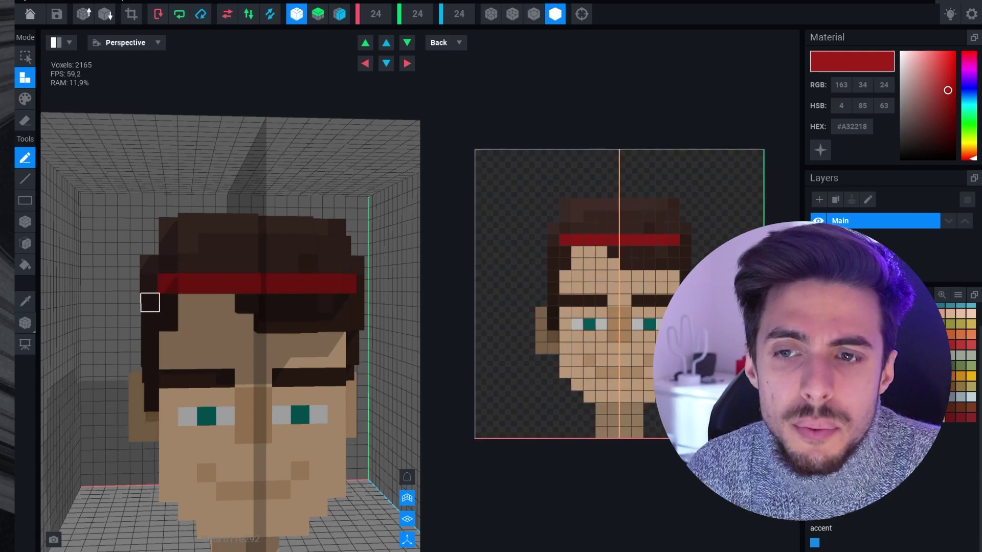
right_click_drag(153, 333, 225, 352)
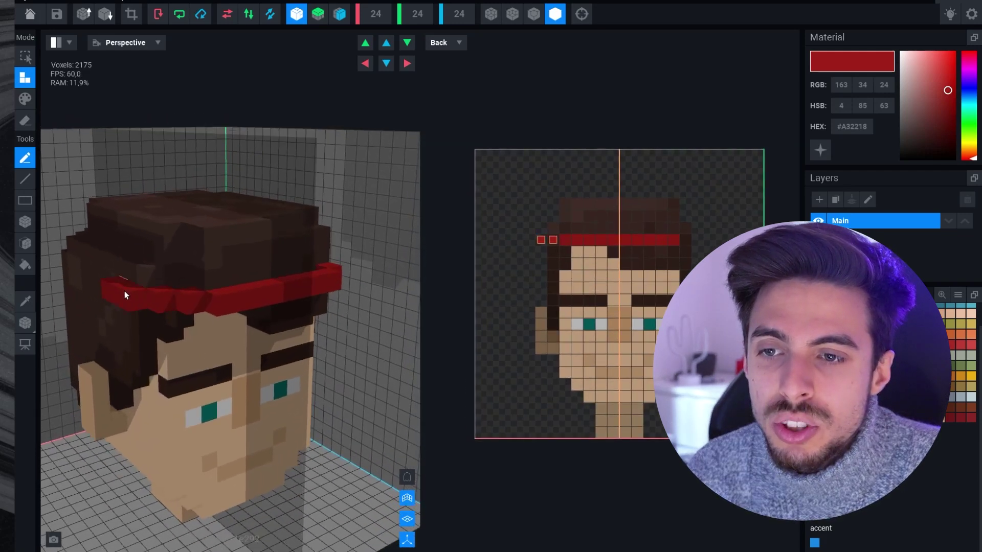
left_click(125, 295)
middle_click_drag(125, 295, 215, 300)
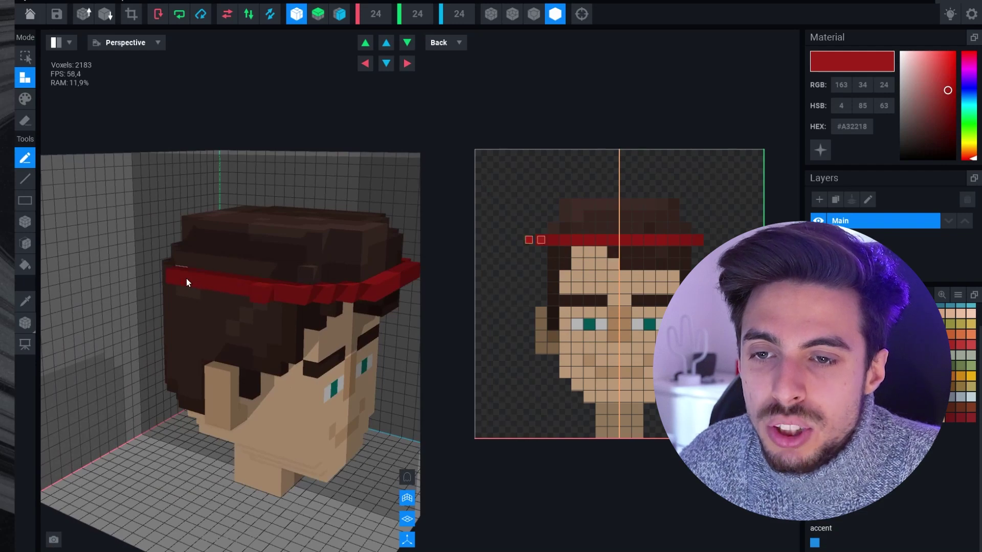
left_click(287, 305)
middle_click_drag(287, 305, 244, 253)
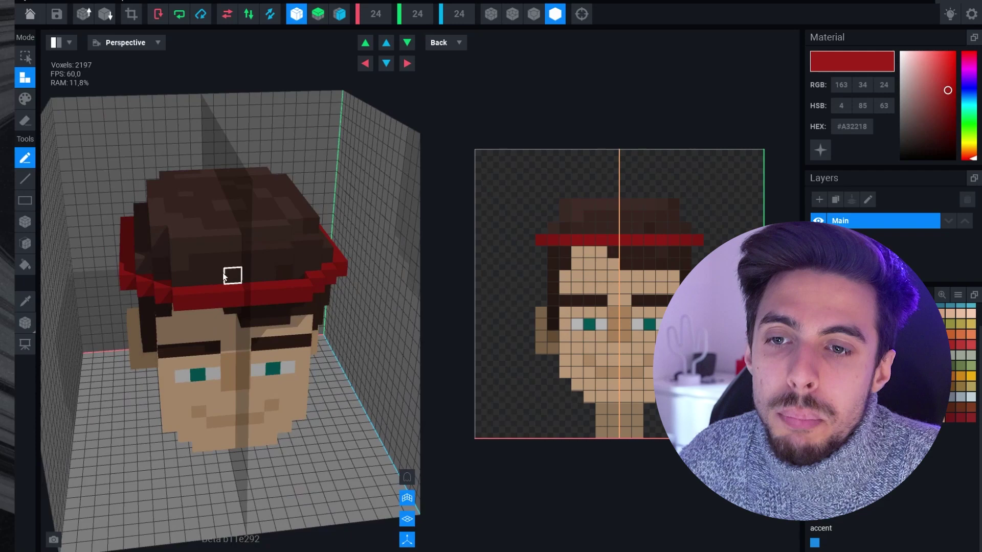
Build up the red band with further rows of #A32218 voxels above and in front of it on the forehead hair
left_click_drag(217, 276, 193, 279)
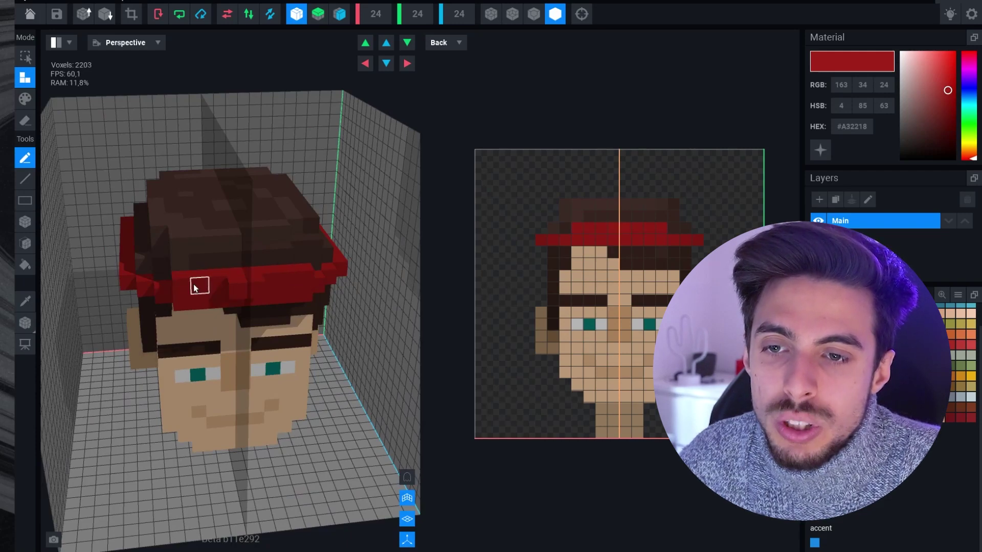
left_click(216, 284)
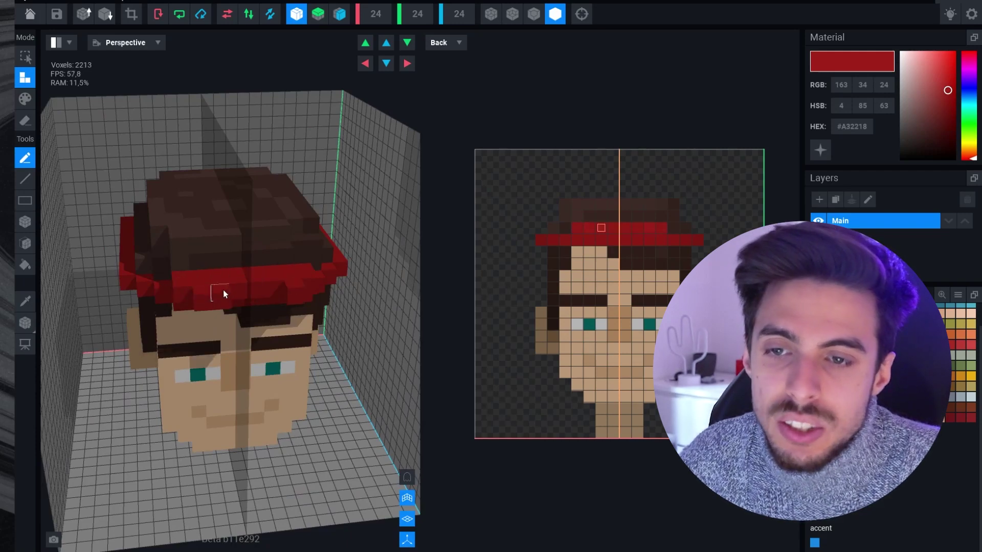
left_click_drag(223, 291, 240, 291)
left_click(179, 294)
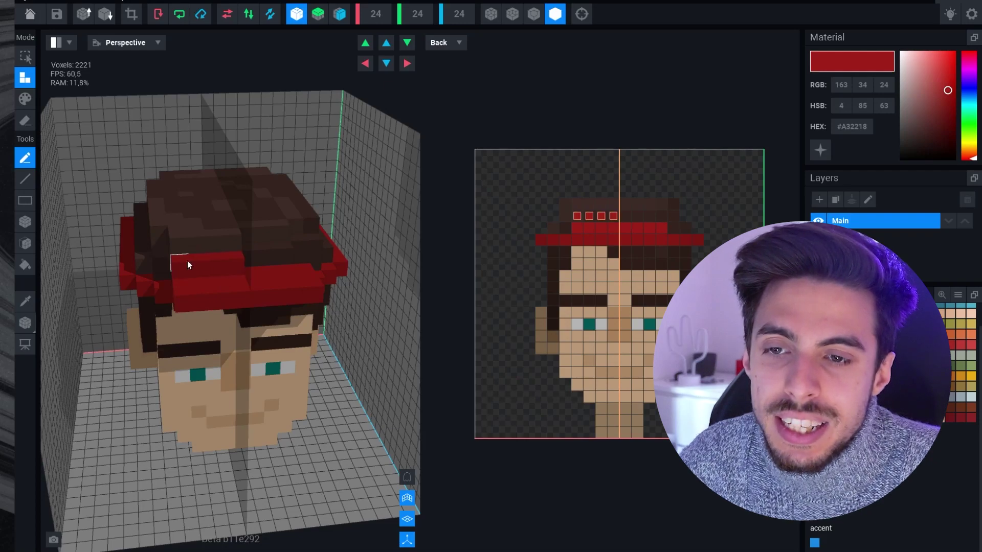
left_click(188, 265)
middle_click_drag(188, 265, 130, 288)
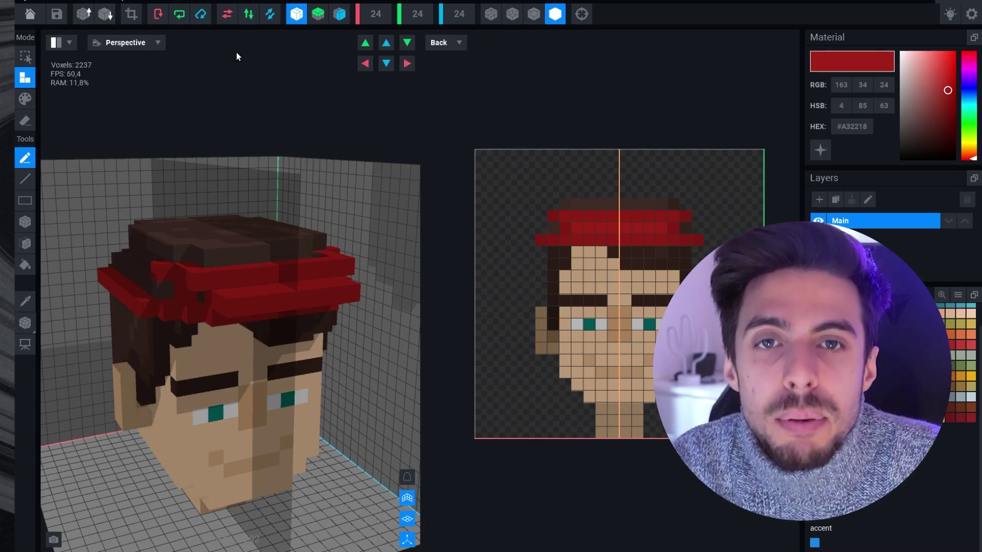
Downscale the head model twice to a 6 × 6 × 6 grid and save Head_A.vxm while returning to the avatar
left_click(105, 15)
left_click(105, 14)
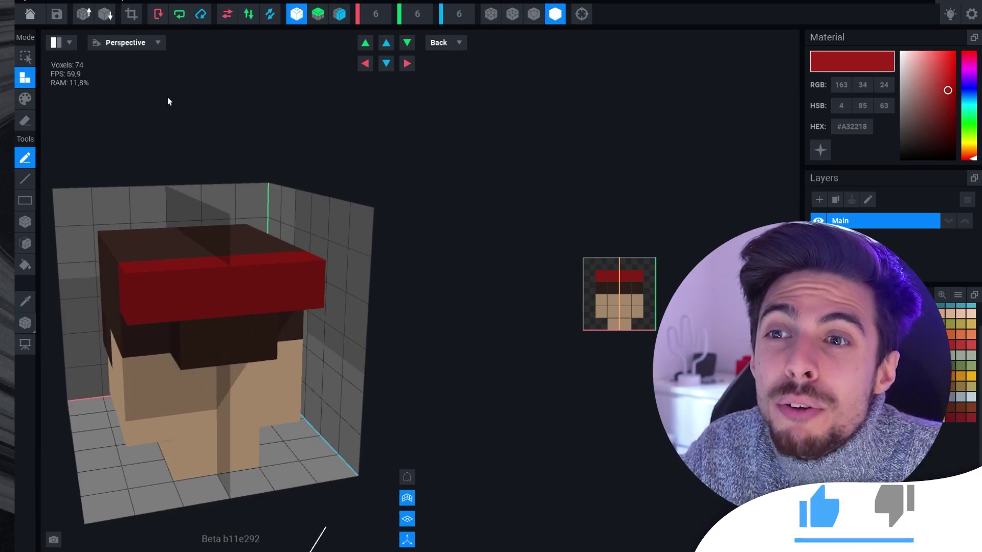
left_click(33, 17)
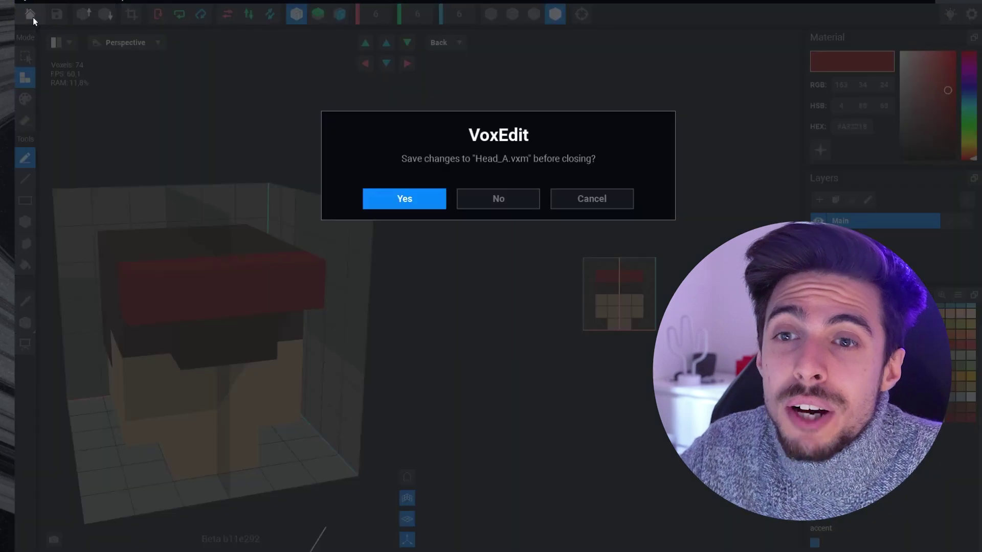
left_click(412, 197)
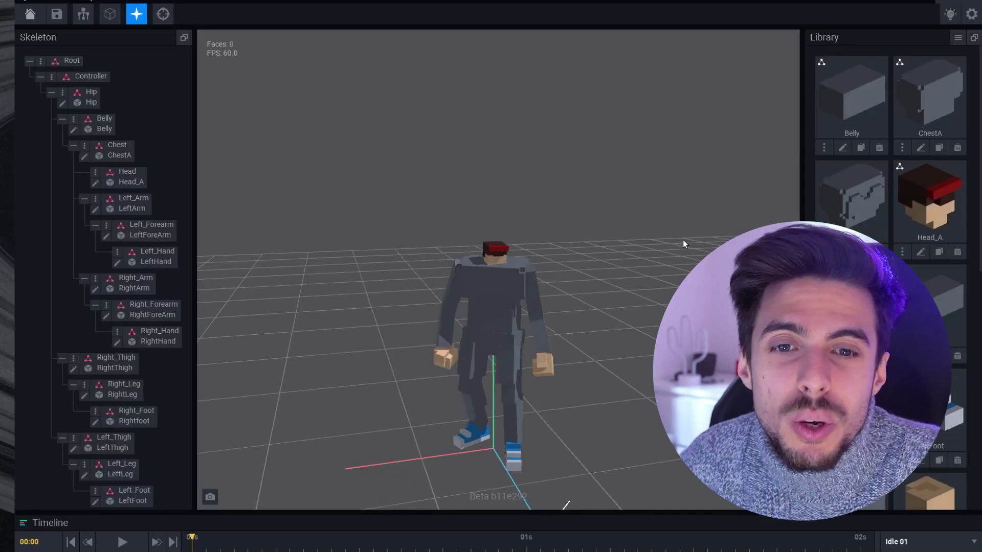
Select the head on the avatar and reopen Head_A for voxel editing, showing its face
right_click_drag(475, 244, 435, 244)
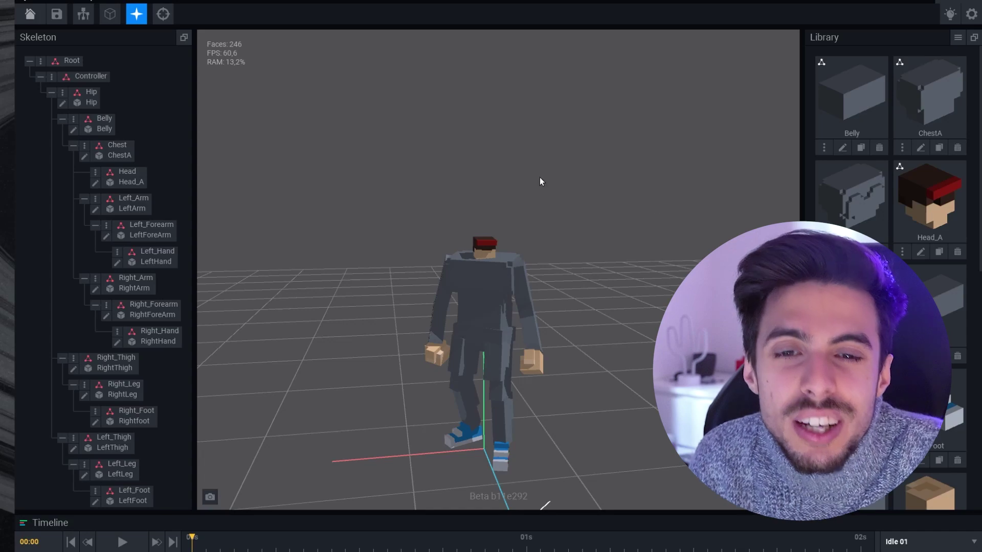
left_click(493, 257)
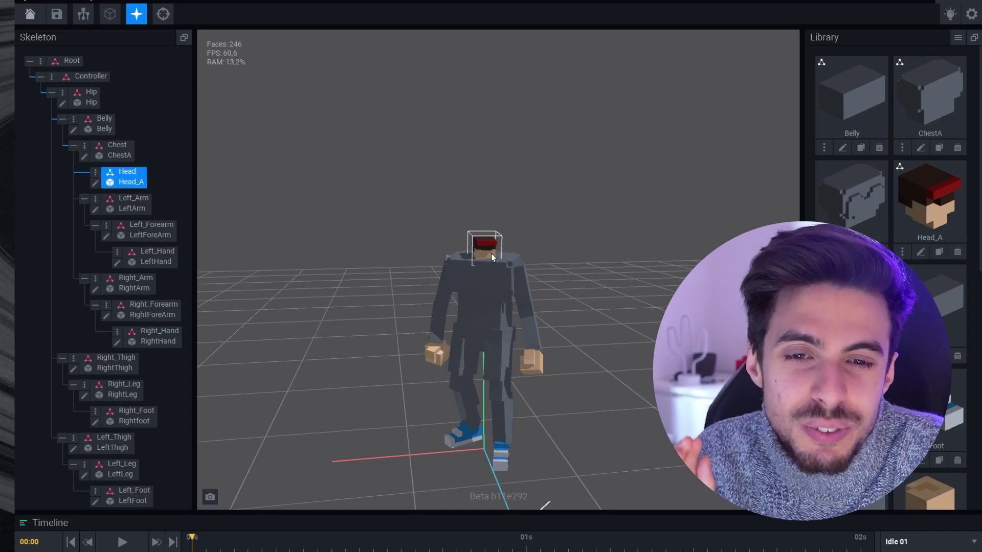
left_click(95, 183)
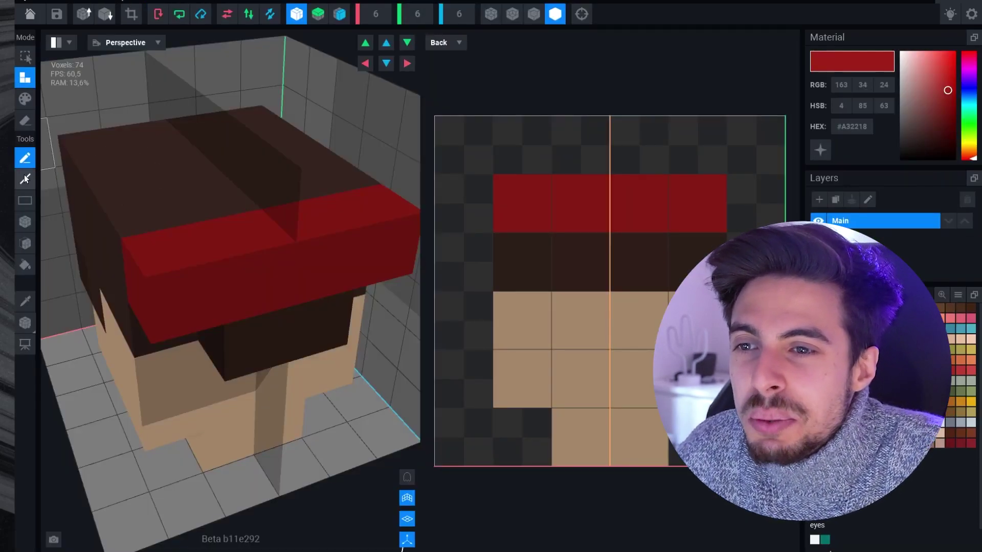
right_click_drag(184, 302, 233, 341)
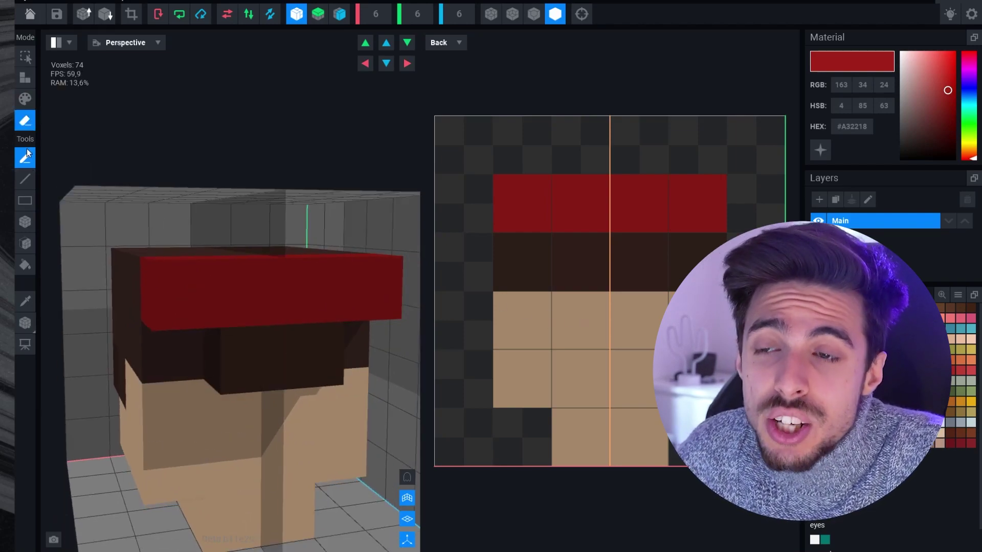
Try adding orange #F9991C voxels as eyes on the low-resolution face and undo them
left_click(24, 79)
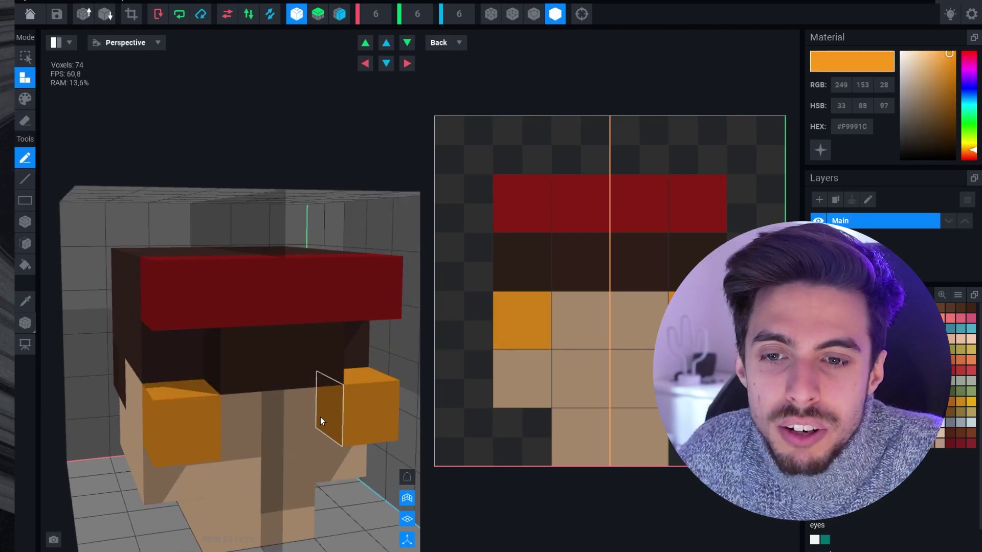
key("ctrl+z")
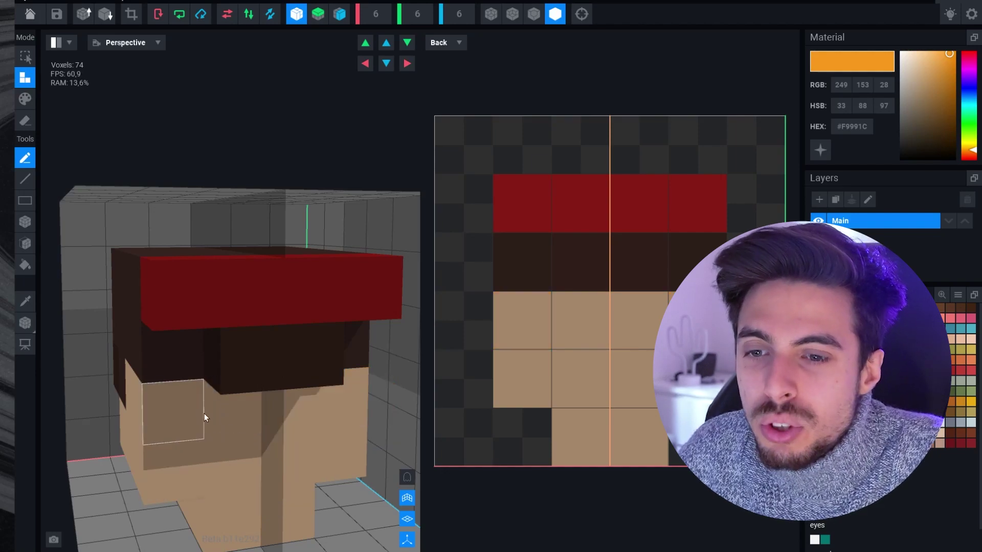
left_click(218, 411)
key("ctrl+z")
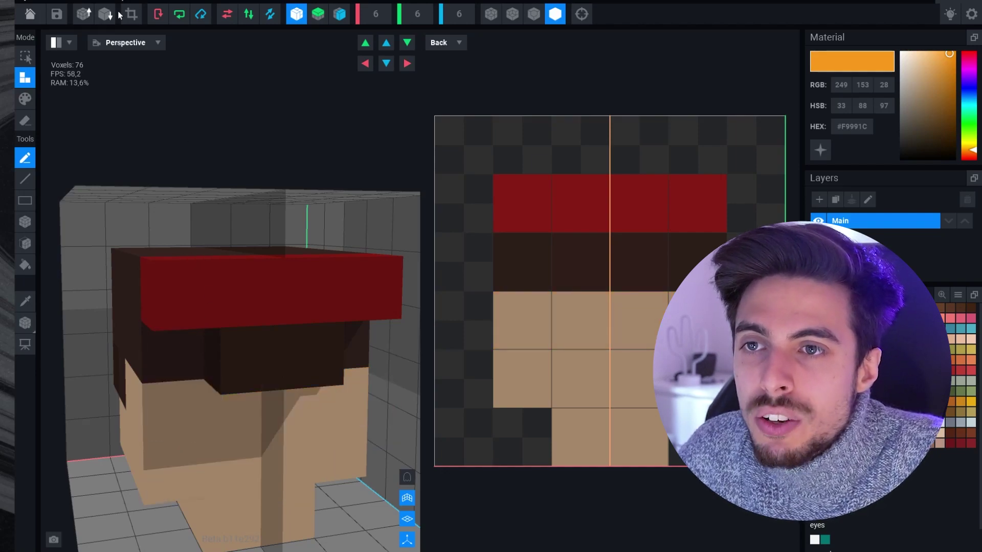
Upscale the head to a 12 × 12 × 12 grid and add two black #000000 eyes, each two voxels tall
left_click(83, 15)
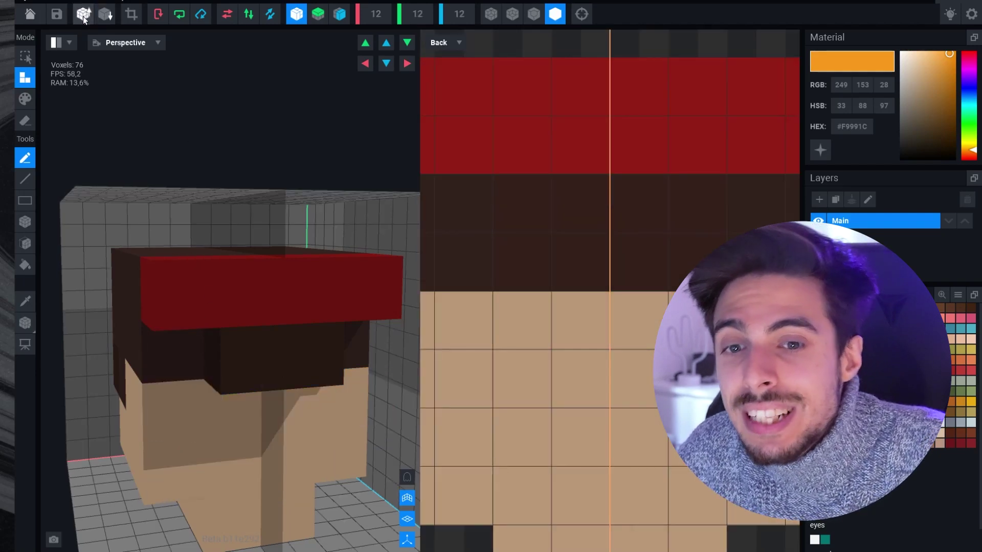
left_click(555, 311)
key("ctrl+z")
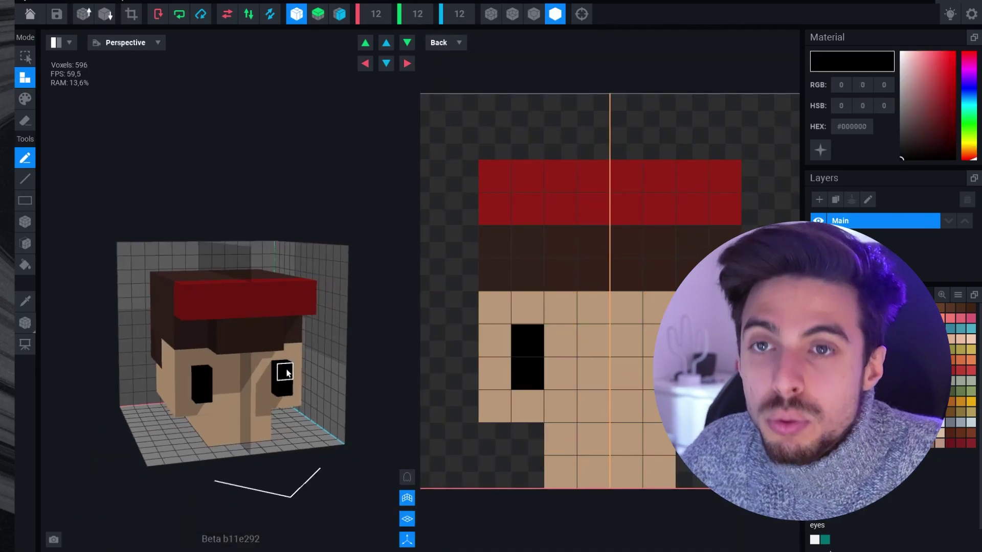
Close the head model, saving the changes to Head_A.vxm
left_click(30, 15)
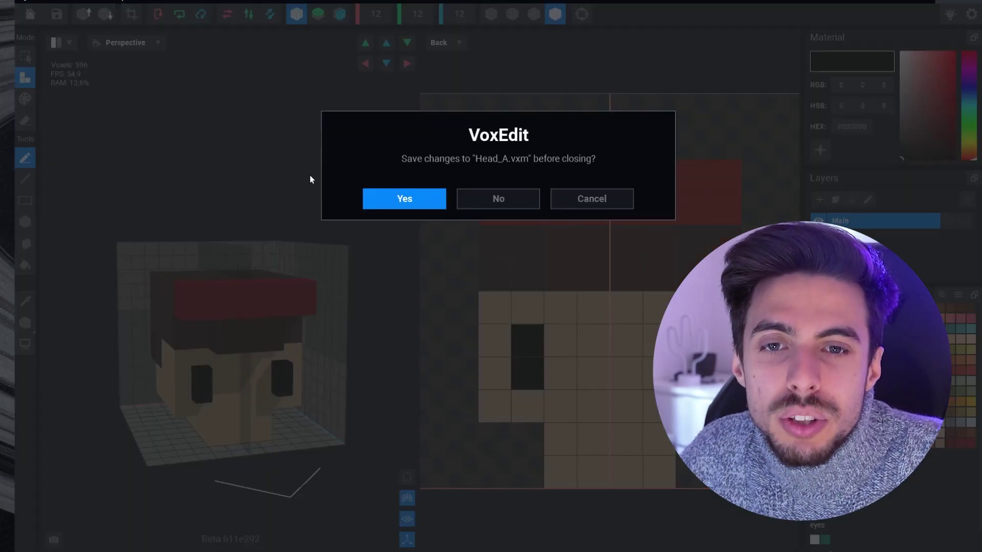
left_click(415, 196)
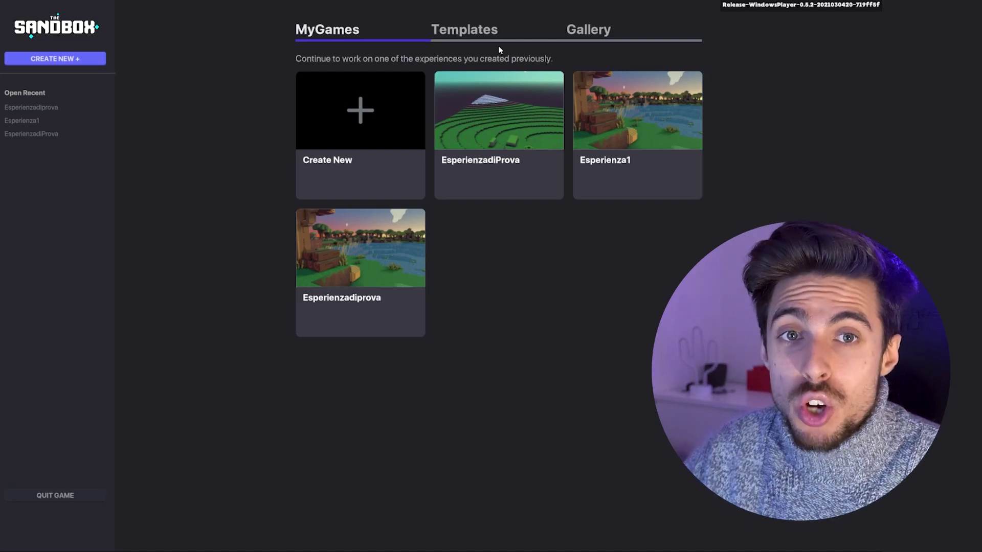
In The Sandbox Game Maker, create a new experience named Giocodiprova from the Lake Shores template
left_click(467, 33)
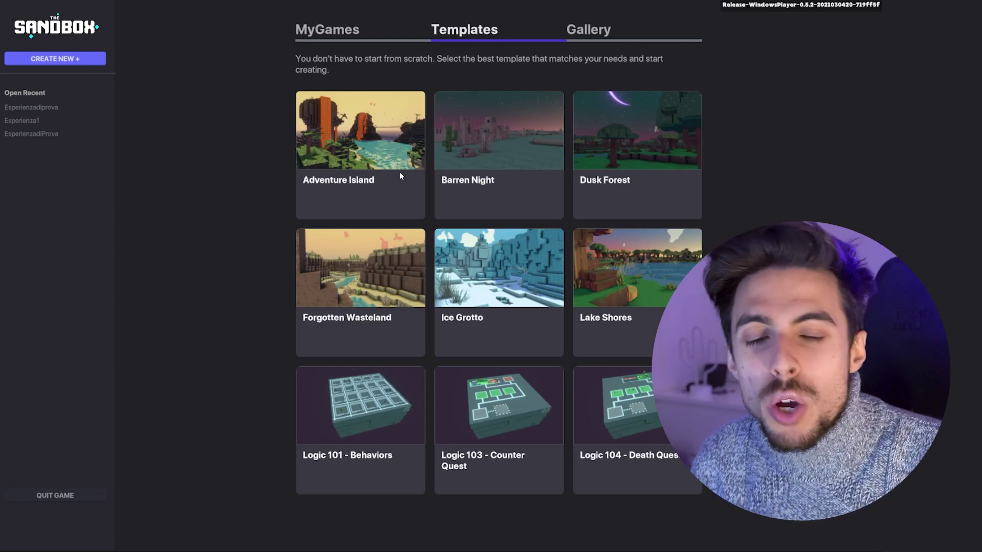
scroll(377, 198, "down", 3)
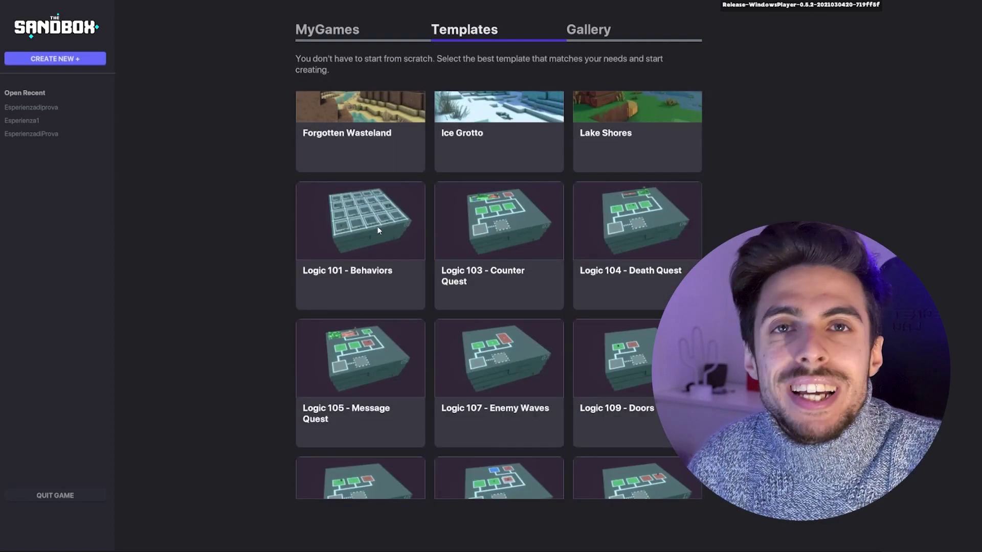
scroll(384, 260, "down", 1)
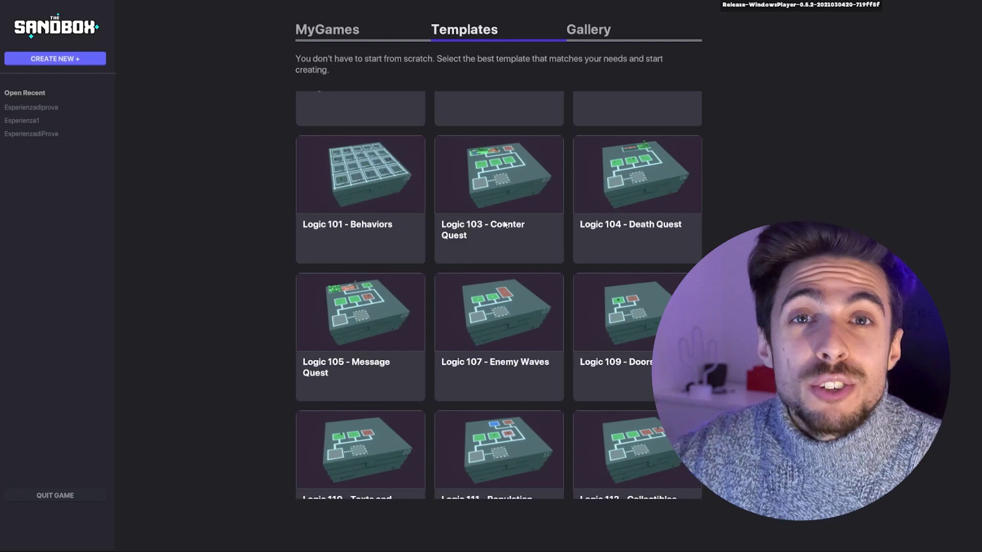
scroll(505, 202, "up", 4)
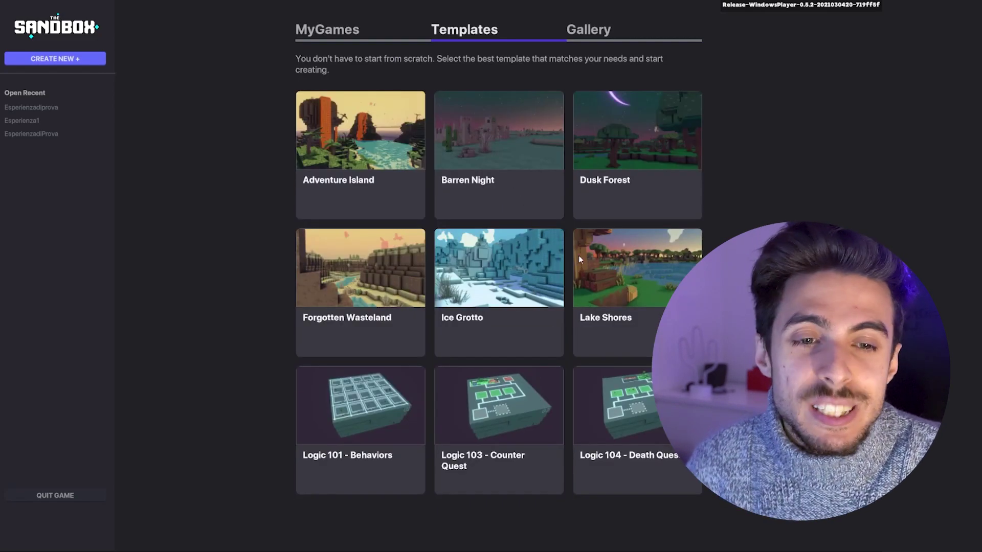
left_click(606, 274)
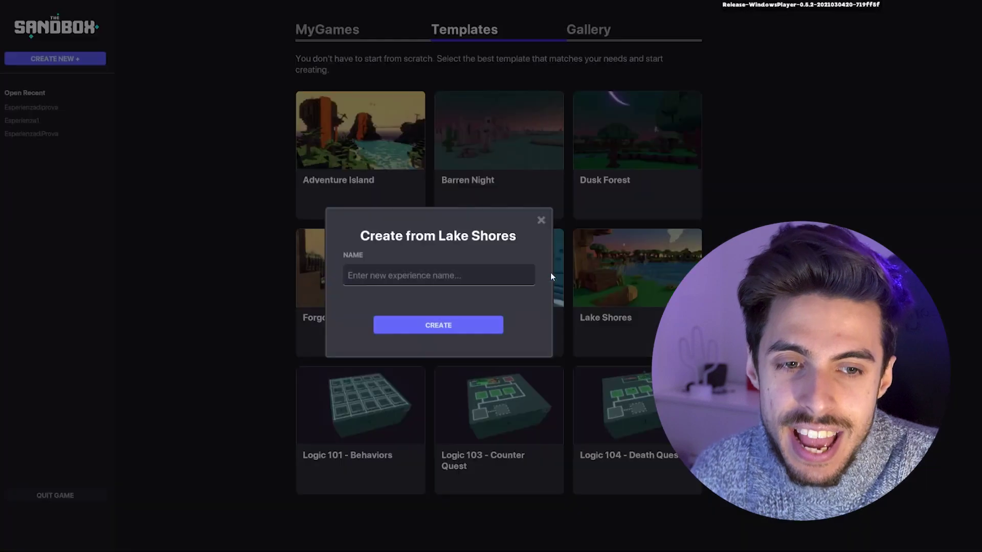
left_click(447, 278)
type("Giocodiprova")
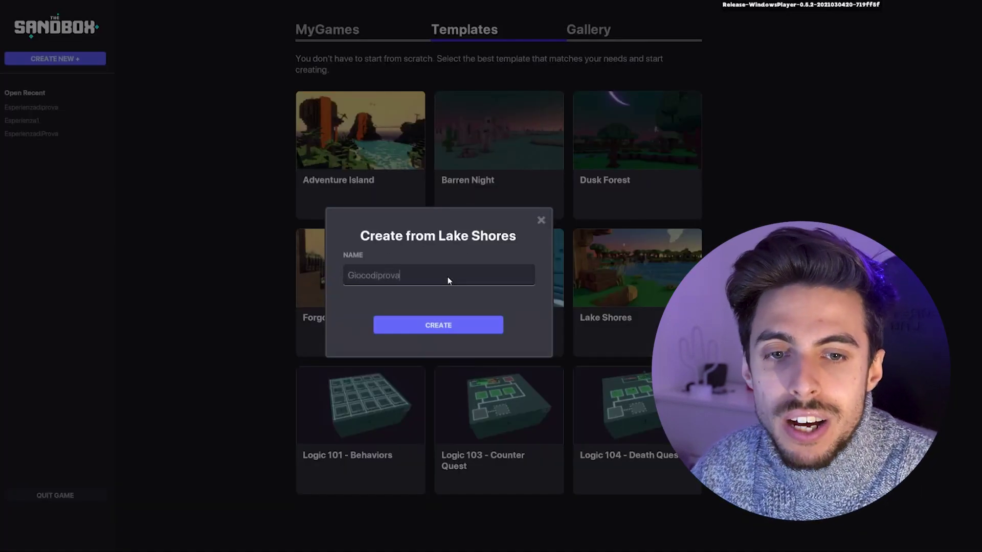
left_click(461, 321)
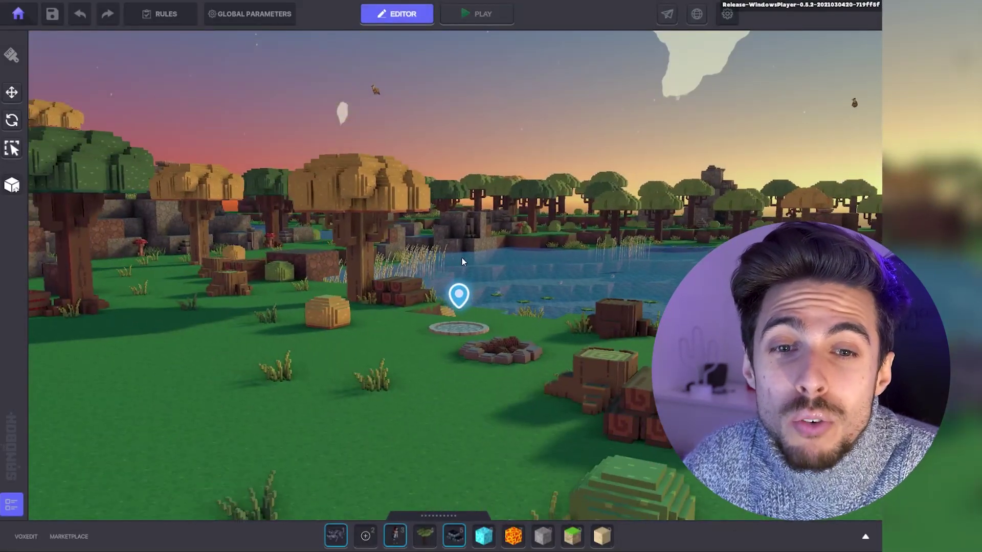
Move the camera around the Lake Shores scene to examine the lakeside, the trees and the character near the tall grass
key("s")
key("a")
key("d")
key("a")
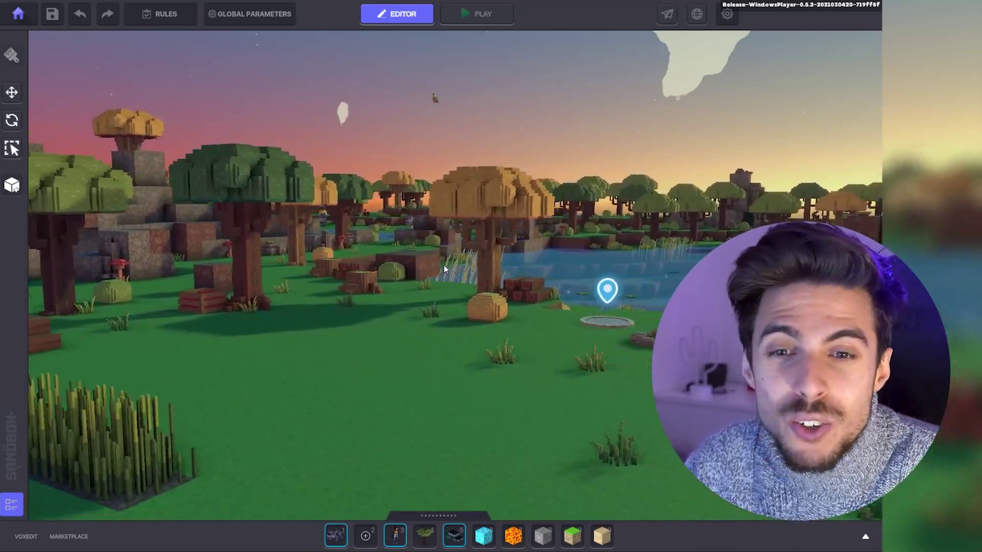
key("d")
right_click_drag(444, 266, 444, 266)
key("s")
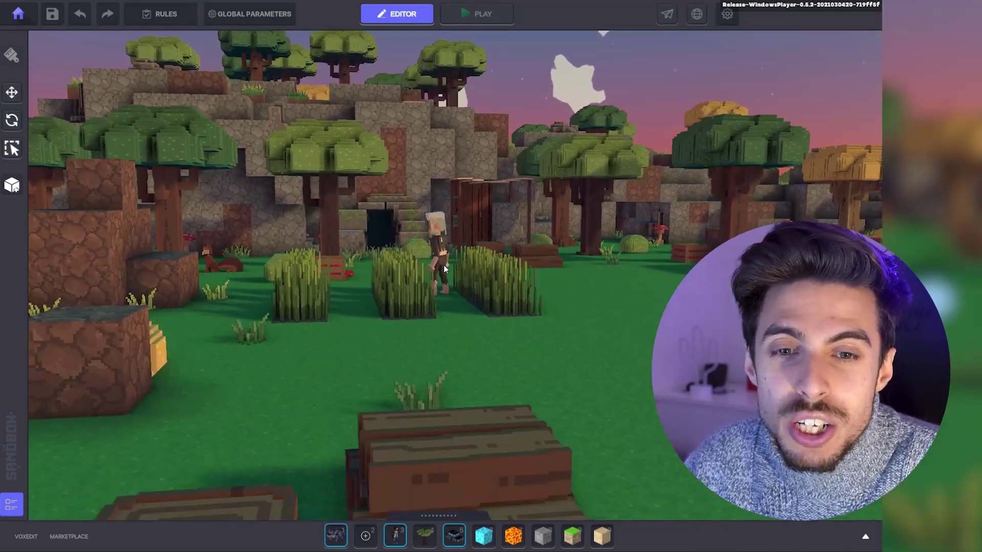